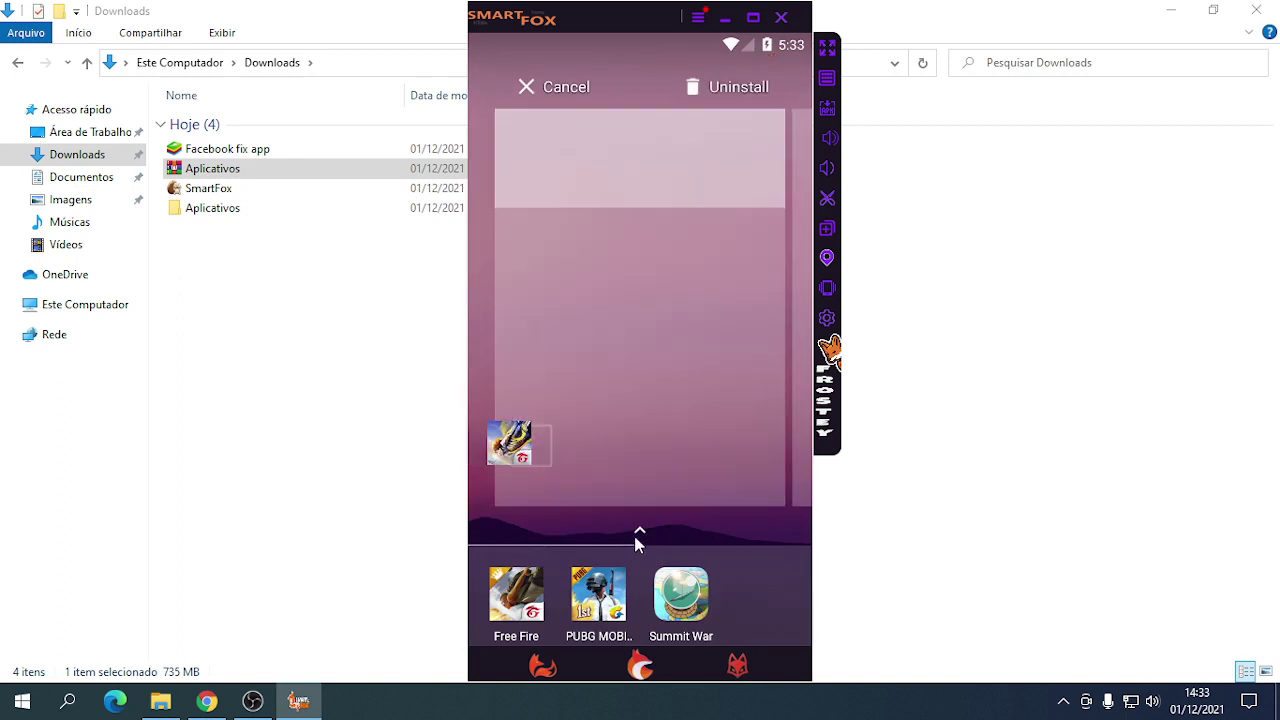
Uninstall Free Fire through the emulator's Android app settings and confirm the removal.
{"action": "left_click_drag", "start_coordinate": [638, 532], "coordinate": [650, 255]}
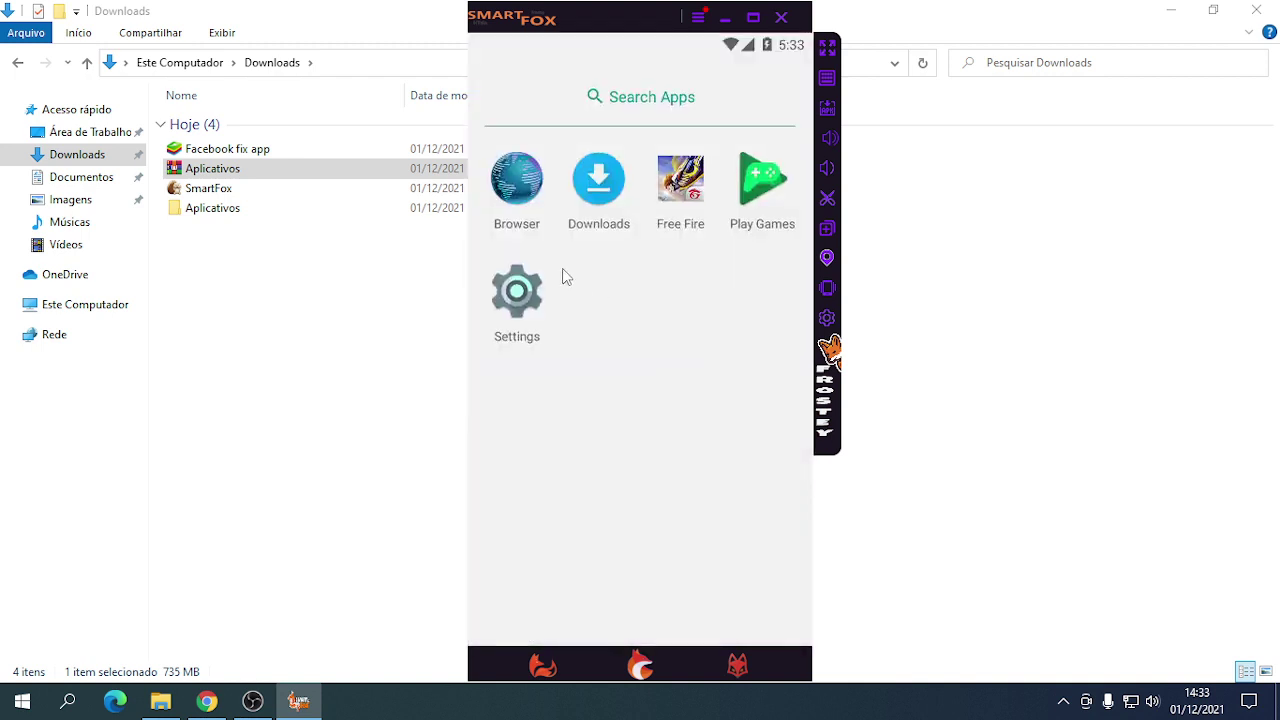
{"action": "left_click", "coordinate": [517, 292]}
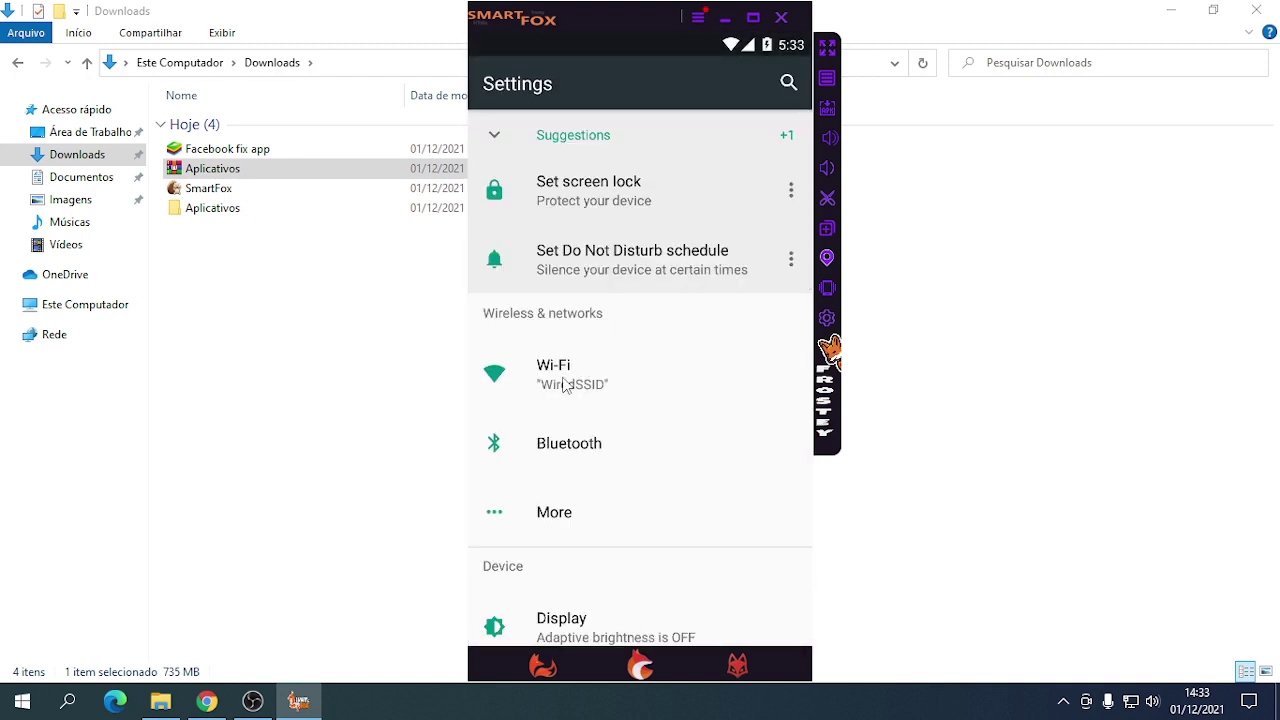
{"action": "scroll", "coordinate": [604, 403], "scroll_direction": "down", "scroll_amount": 5}
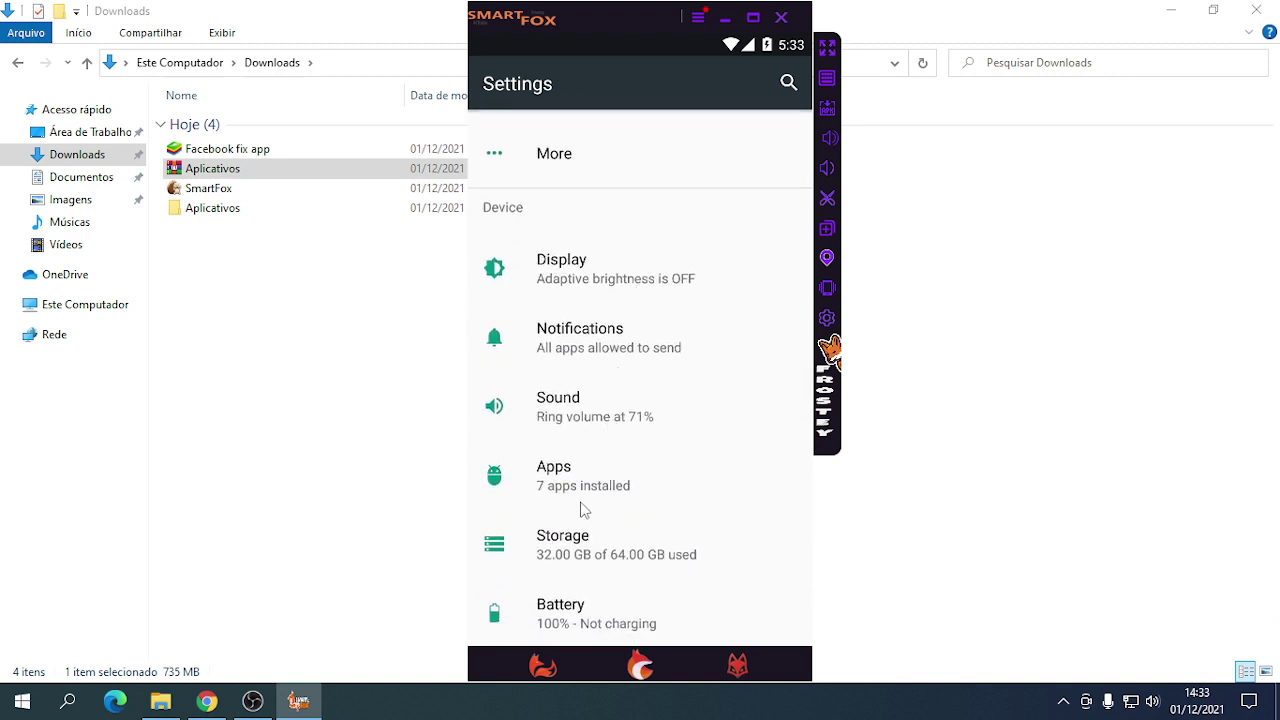
{"action": "left_click", "coordinate": [570, 472]}
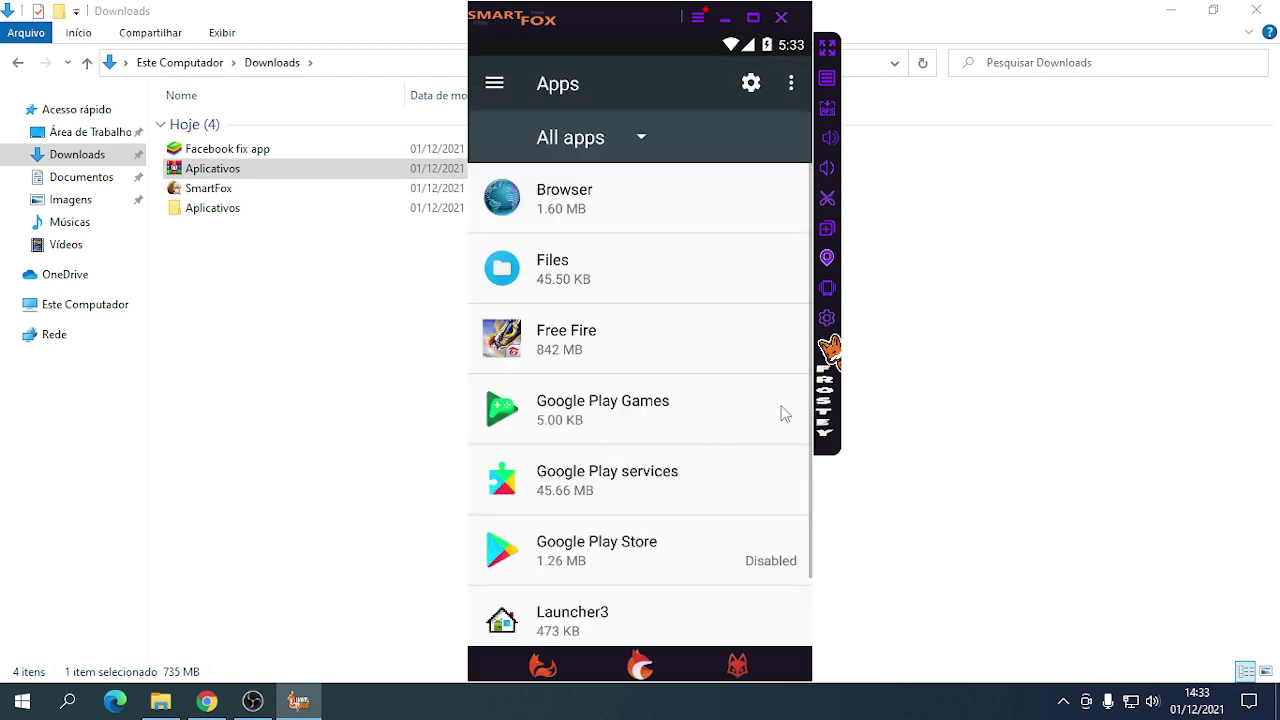
{"action": "left_click", "coordinate": [575, 355]}
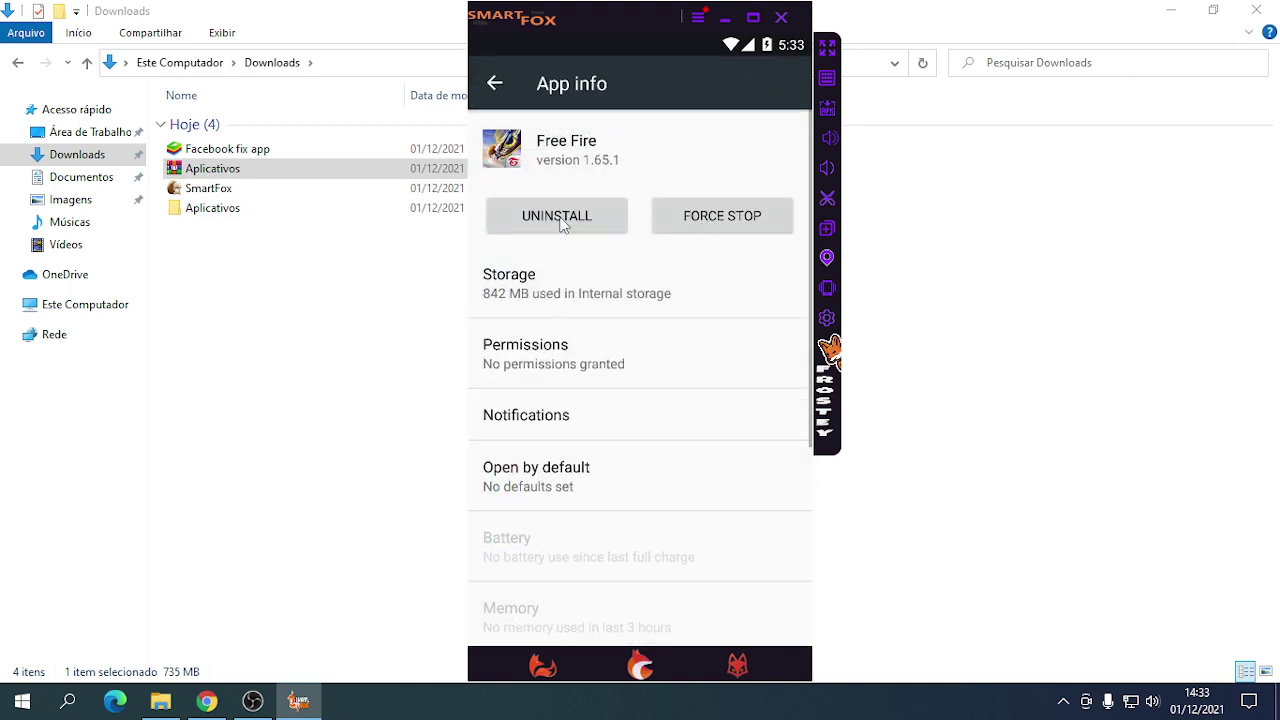
{"action": "left_click", "coordinate": [562, 222]}
{"action": "left_click", "coordinate": [742, 400]}
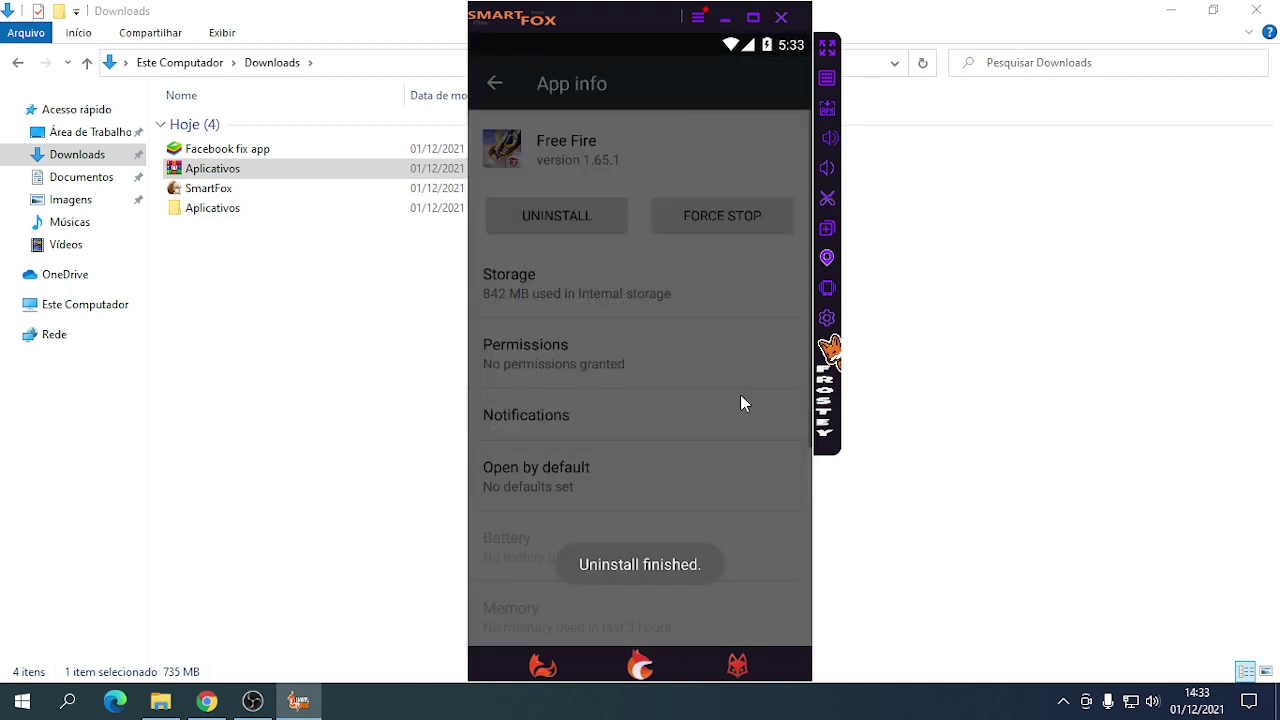
In the emulator's advanced settings, set the CPU to 4 núcleos and the RAM to 1024M.
{"action": "left_click", "coordinate": [697, 17]}
{"action": "left_click", "coordinate": [697, 142]}
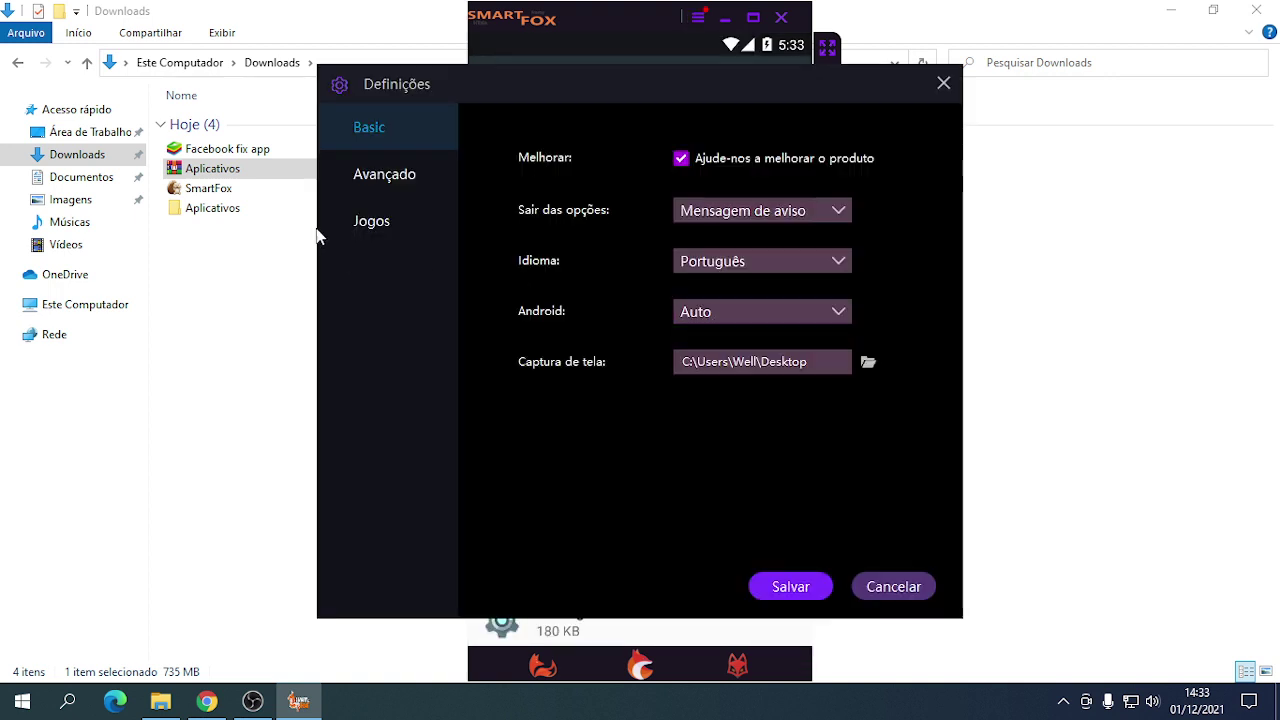
{"action": "left_click", "coordinate": [376, 178]}
{"action": "left_click", "coordinate": [660, 318]}
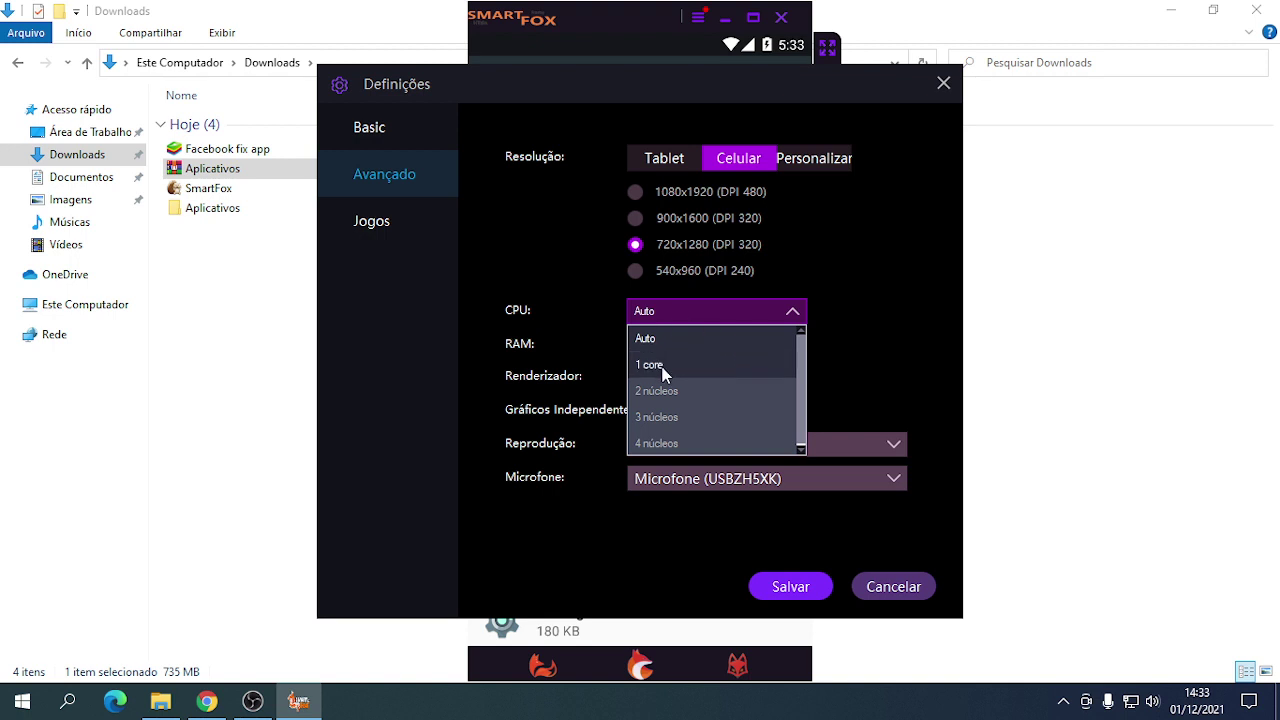
{"action": "left_click", "coordinate": [660, 443]}
{"action": "left_click", "coordinate": [671, 346]}
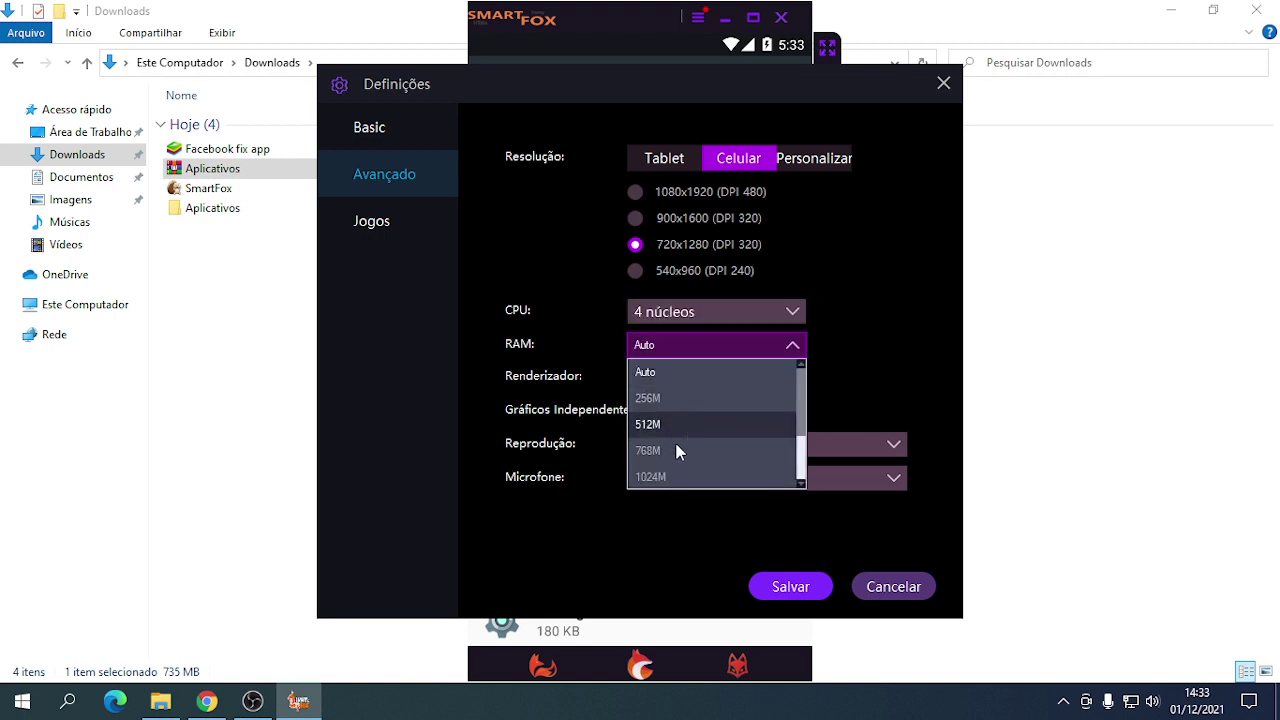
{"action": "left_click", "coordinate": [649, 477]}
Set PUBG MOBILE to 720P resolution and Normal rendering quality, and save the emulator settings.
{"action": "left_click", "coordinate": [398, 225]}
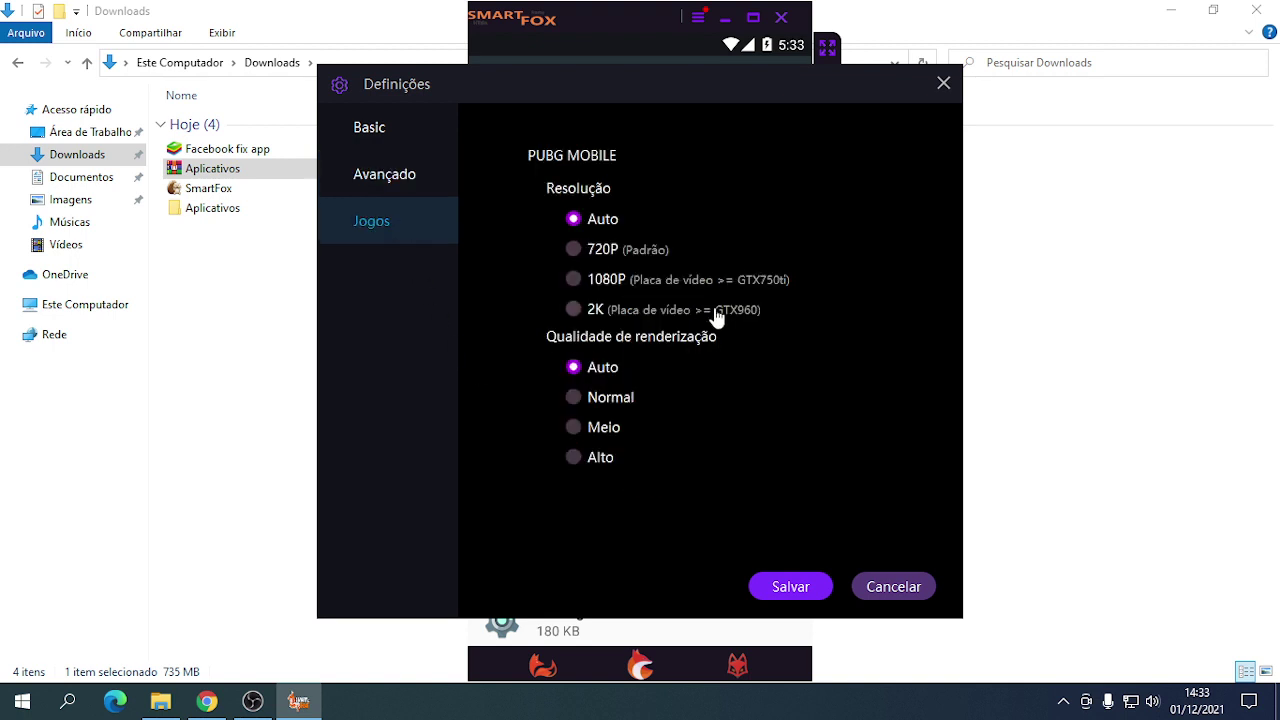
{"action": "left_click", "coordinate": [578, 250]}
{"action": "left_click", "coordinate": [573, 398]}
{"action": "left_click", "coordinate": [386, 177]}
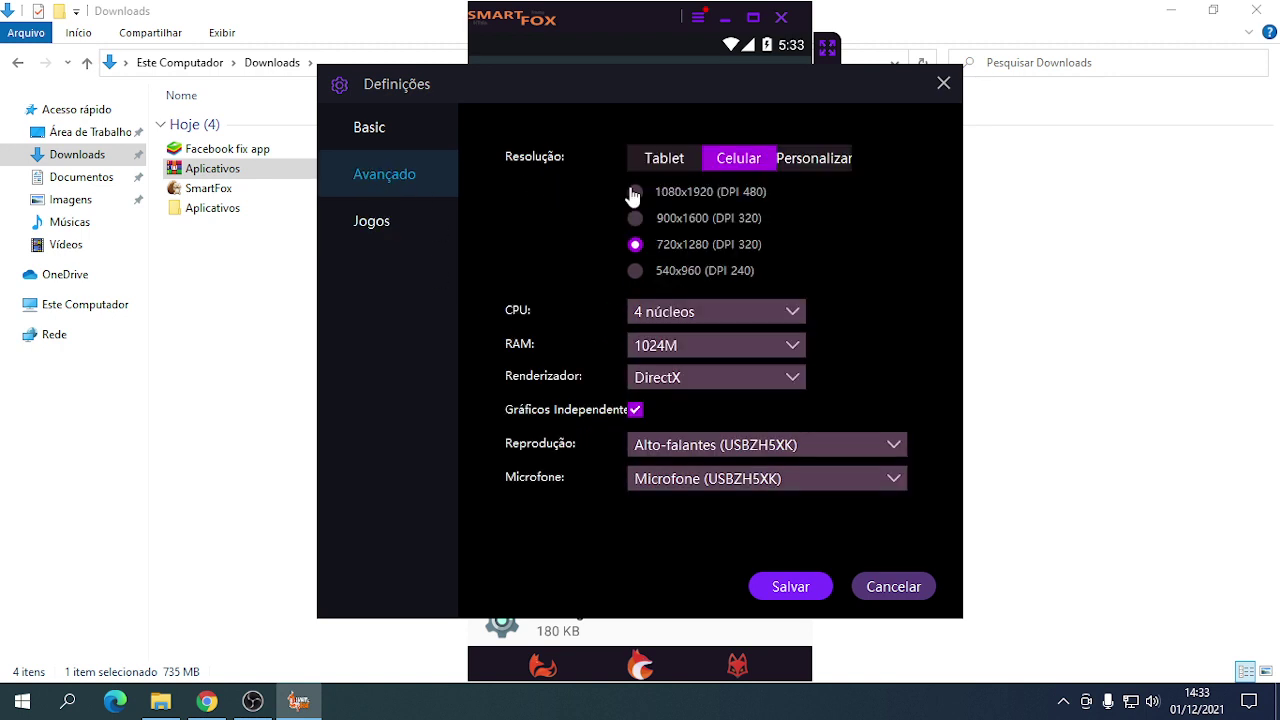
{"action": "left_click", "coordinate": [792, 587]}
{"action": "left_click", "coordinate": [571, 412]}
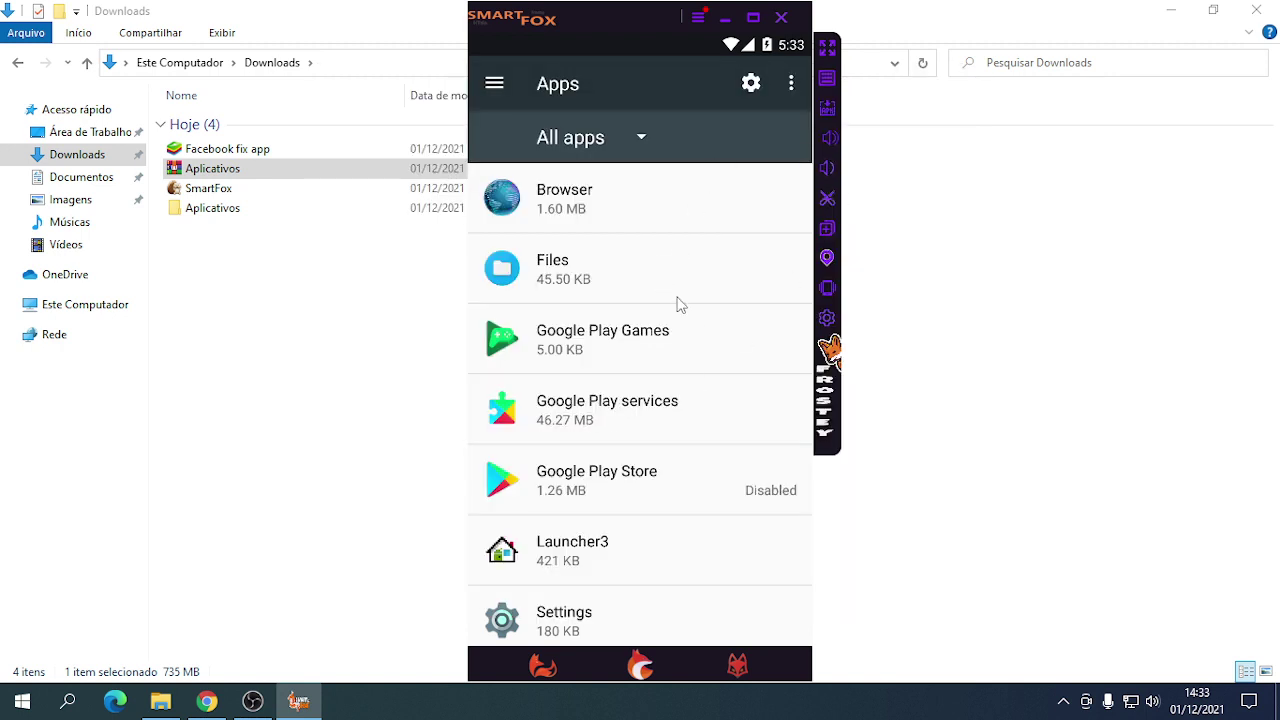
Return the emulator to its home screen beside the file list and open the Aplicativos folder in Downloads.
{"action": "left_click", "coordinate": [641, 664]}
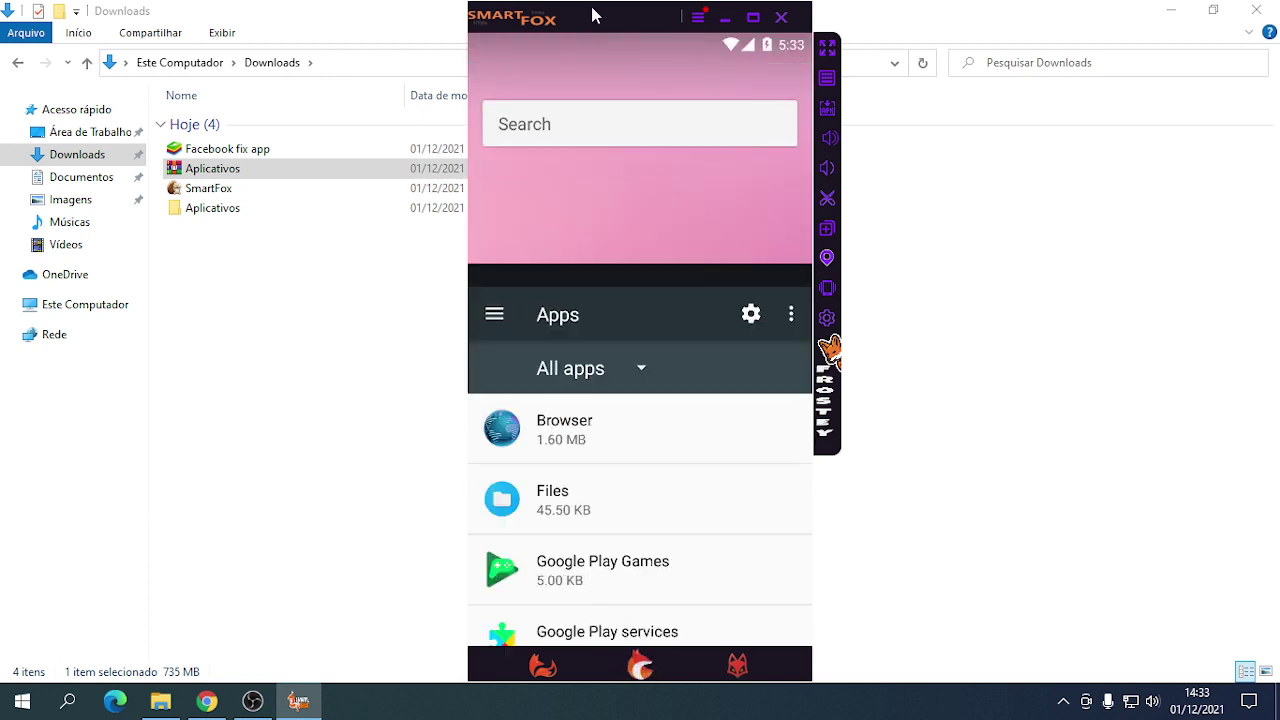
{"action": "left_click_drag", "start_coordinate": [567, 20], "coordinate": [660, 33]}
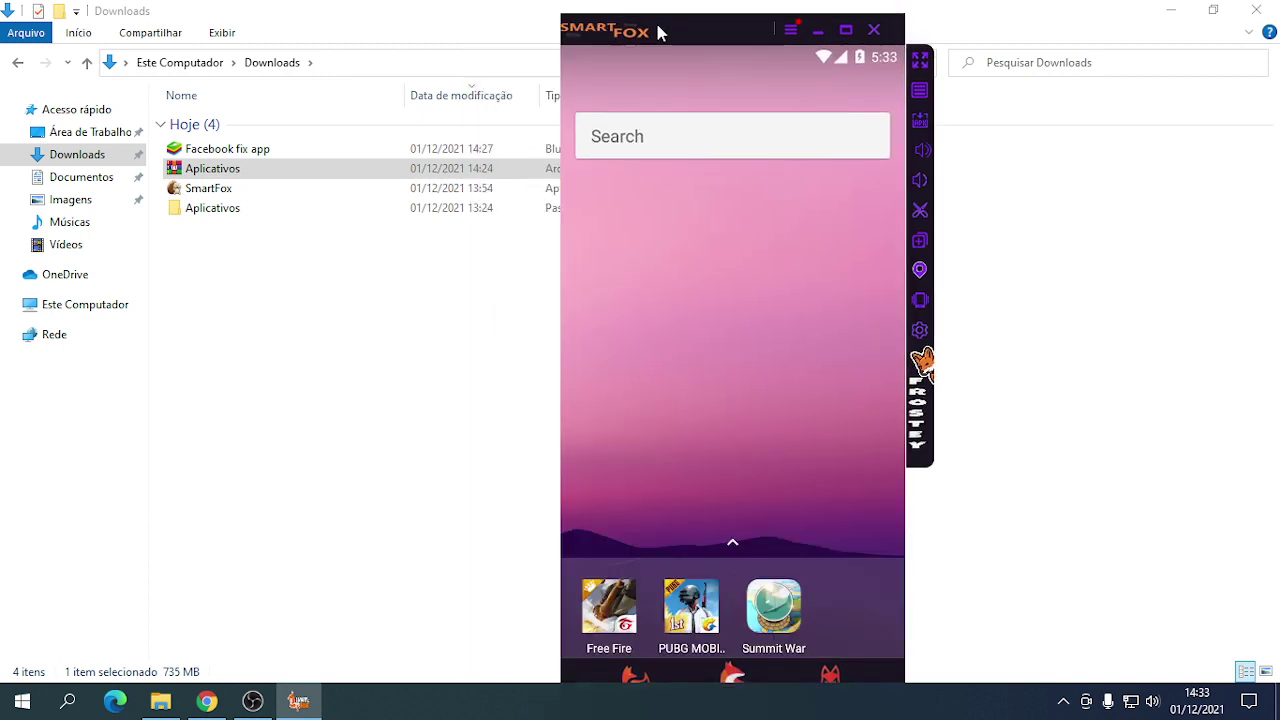
{"action": "left_click", "coordinate": [221, 217]}
{"action": "double_click", "coordinate": [220, 213]}
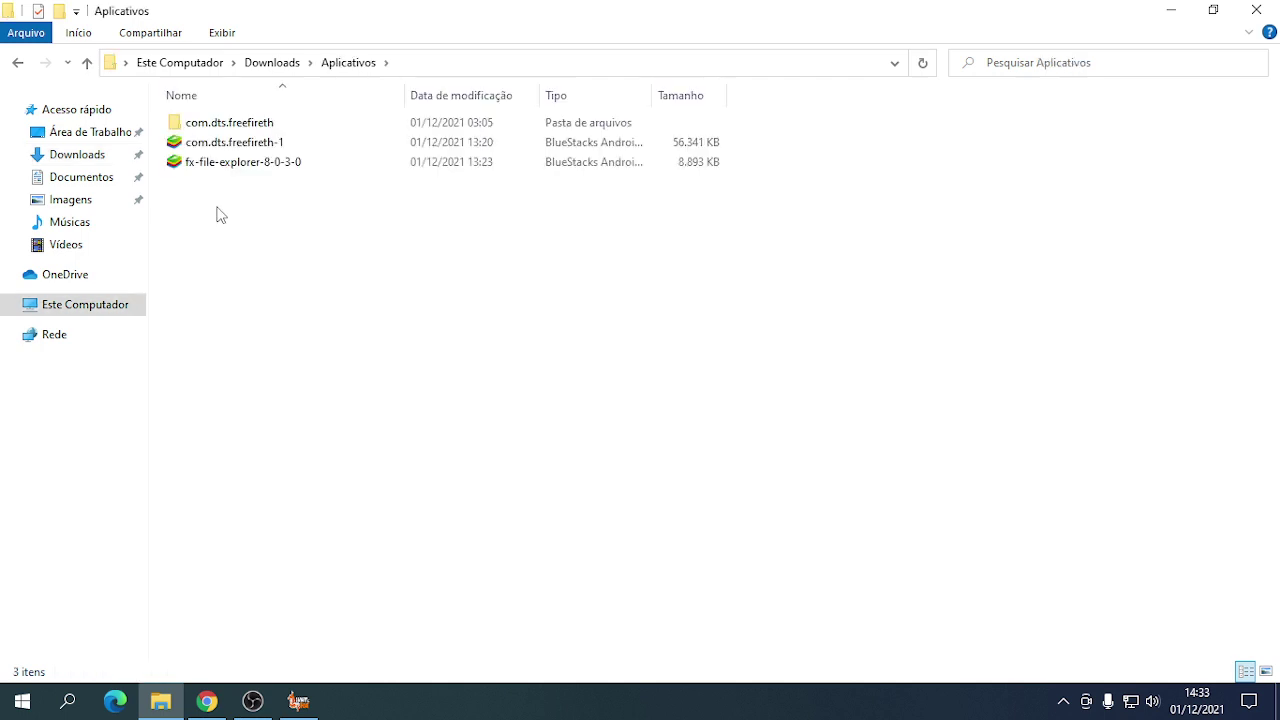
{"action": "left_click", "coordinate": [298, 700]}
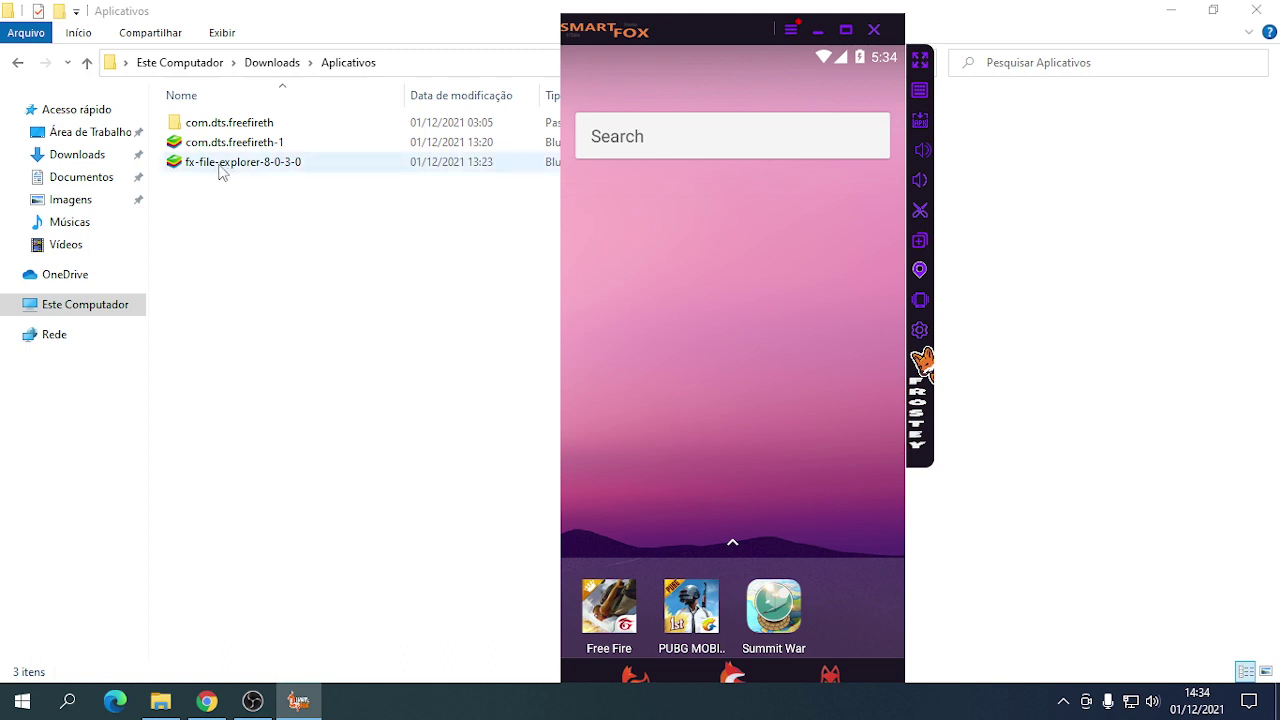
Copy the com.dts.freefireth folder from the Aplicativos folder.
{"action": "left_click", "coordinate": [231, 127]}
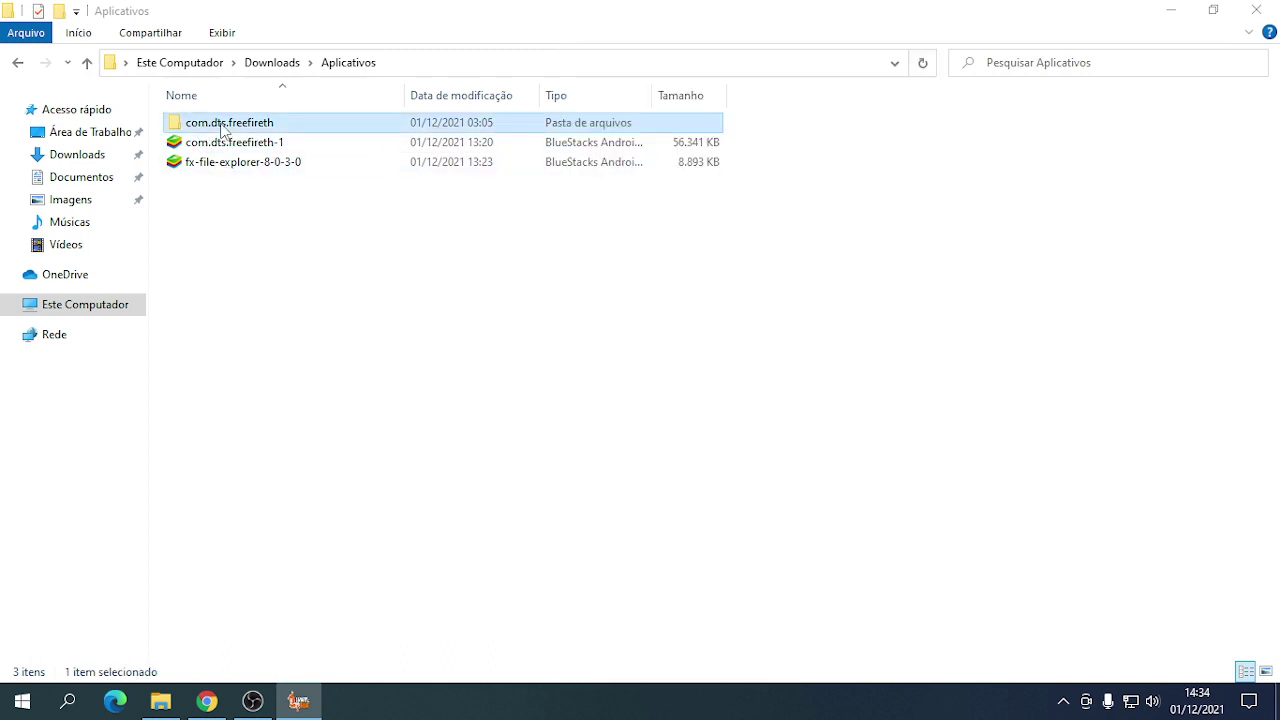
{"action": "mouse_move", "coordinate": [213, 128]}
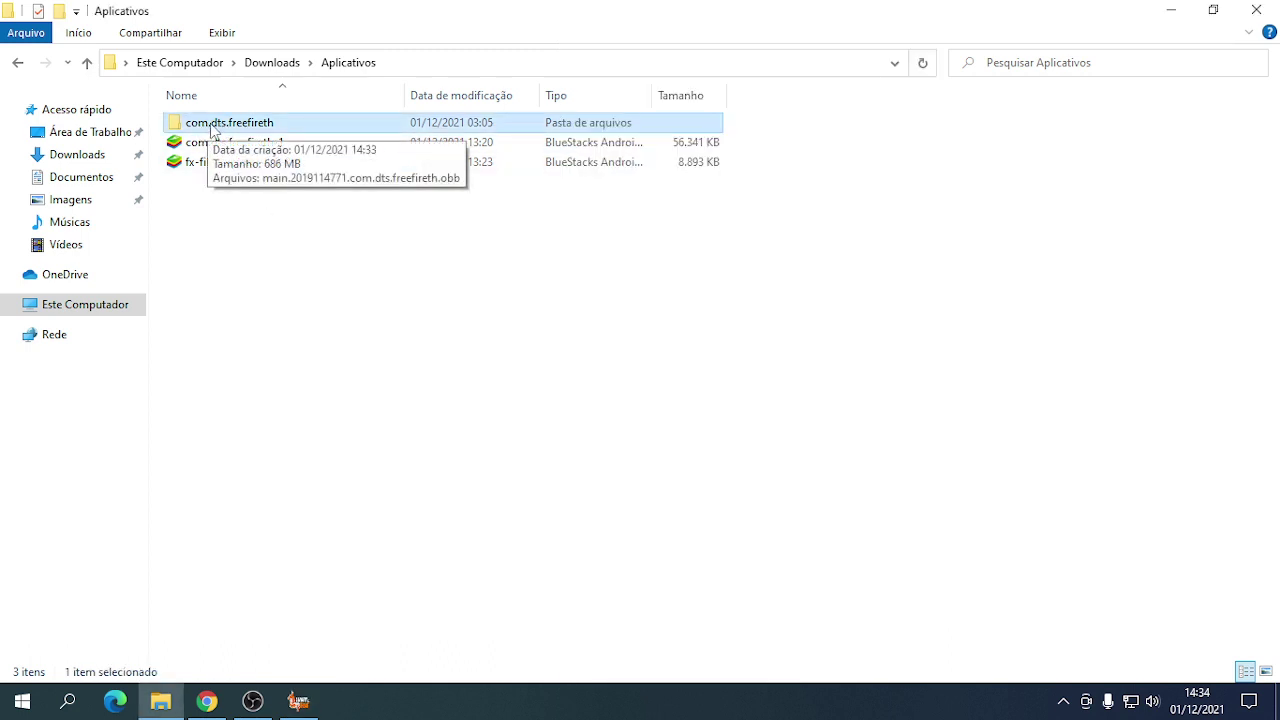
{"action": "right_click", "coordinate": [214, 132]}
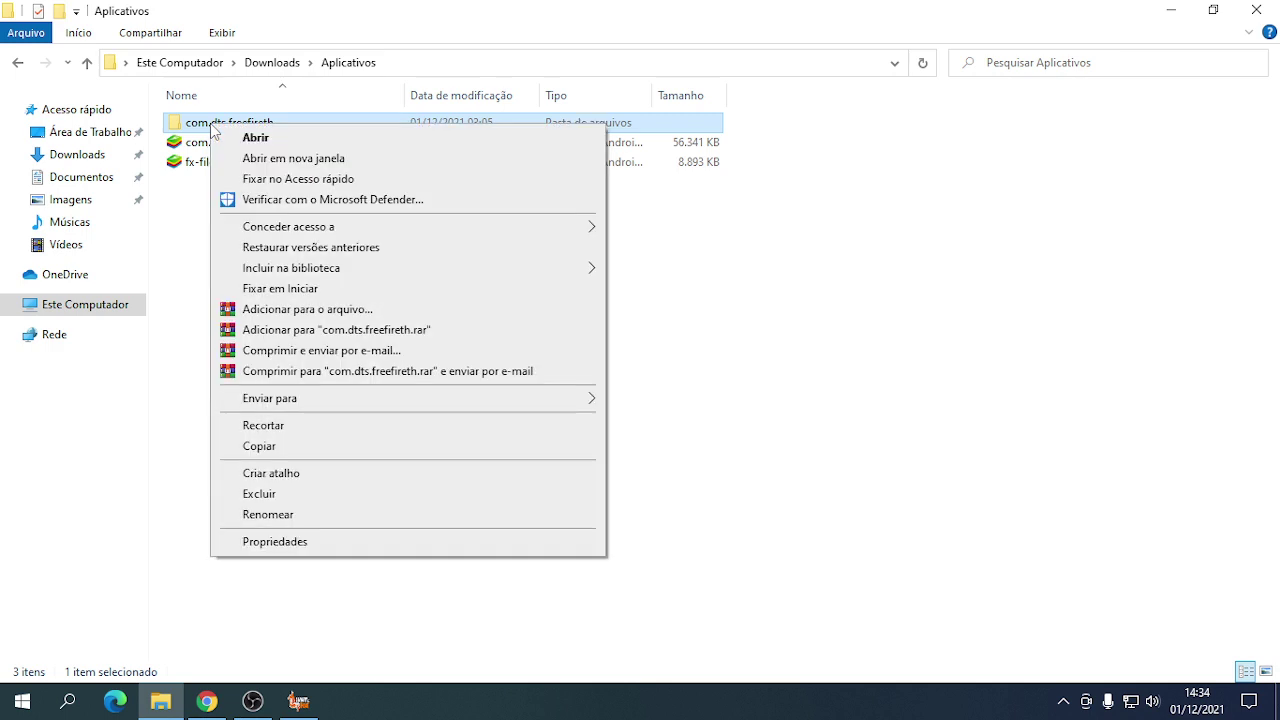
{"action": "left_click", "coordinate": [287, 450]}
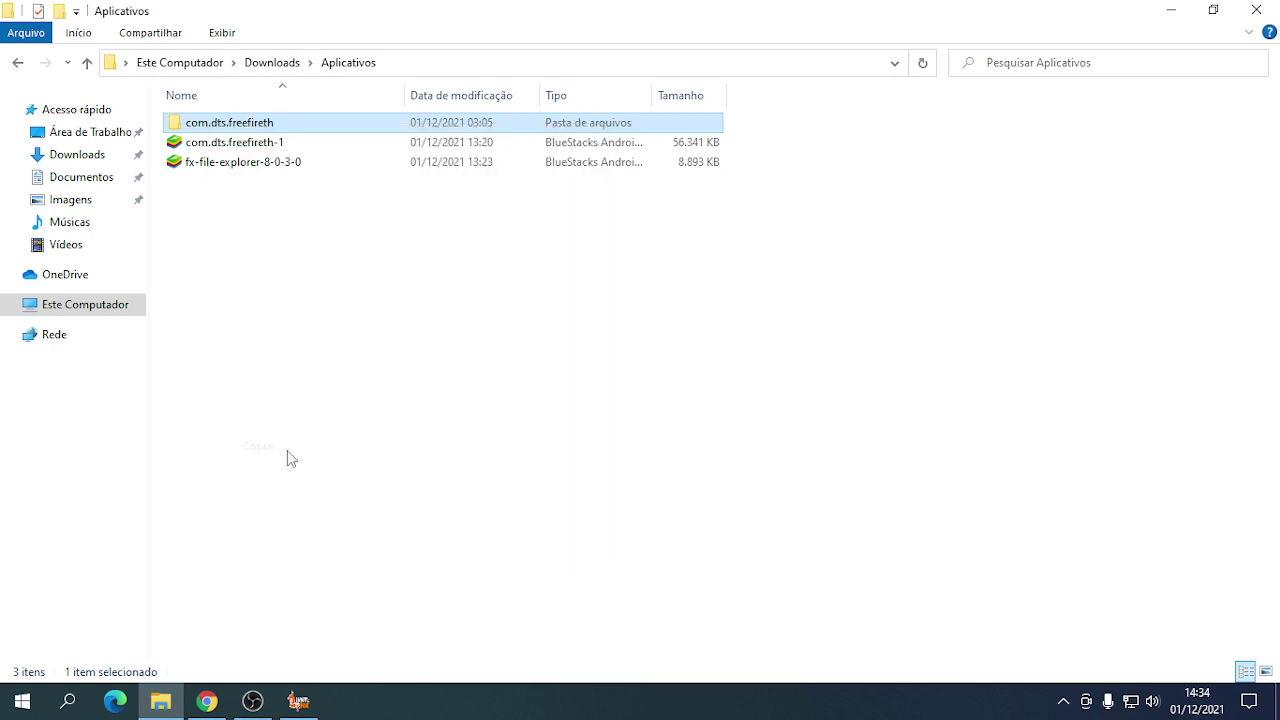
{"action": "left_click", "coordinate": [88, 309]}
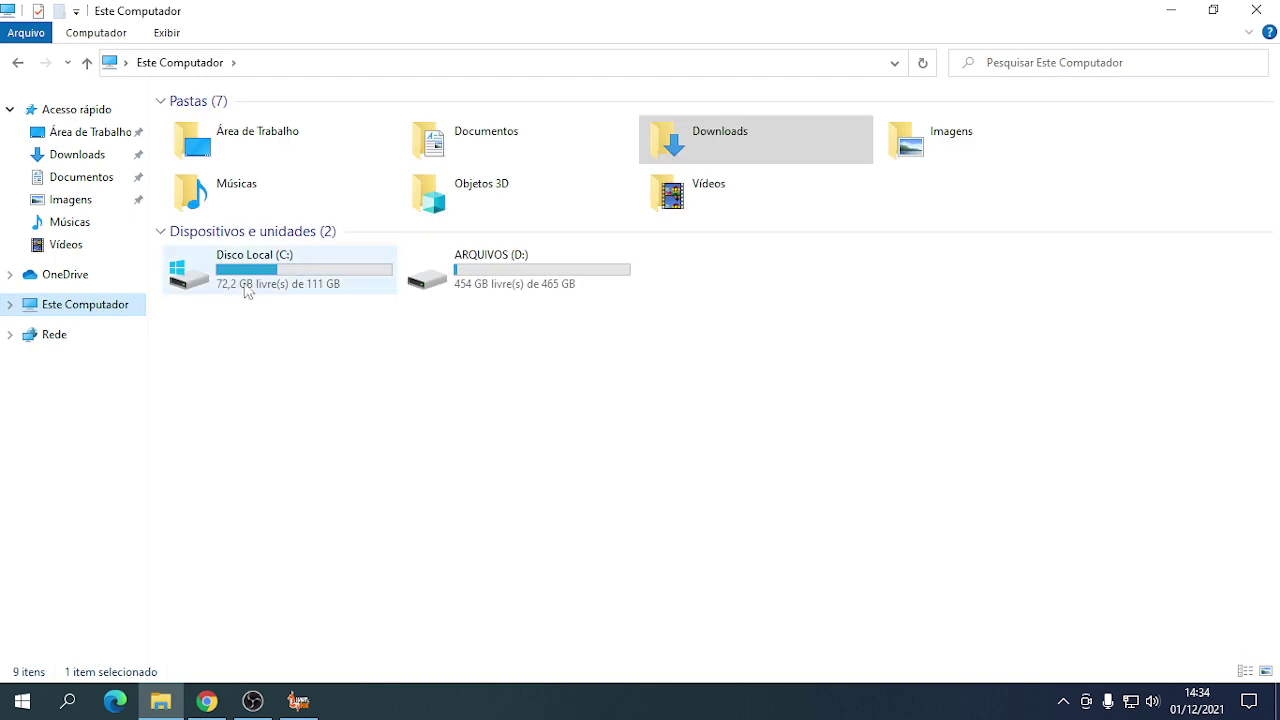
{"action": "double_click", "coordinate": [265, 281]}
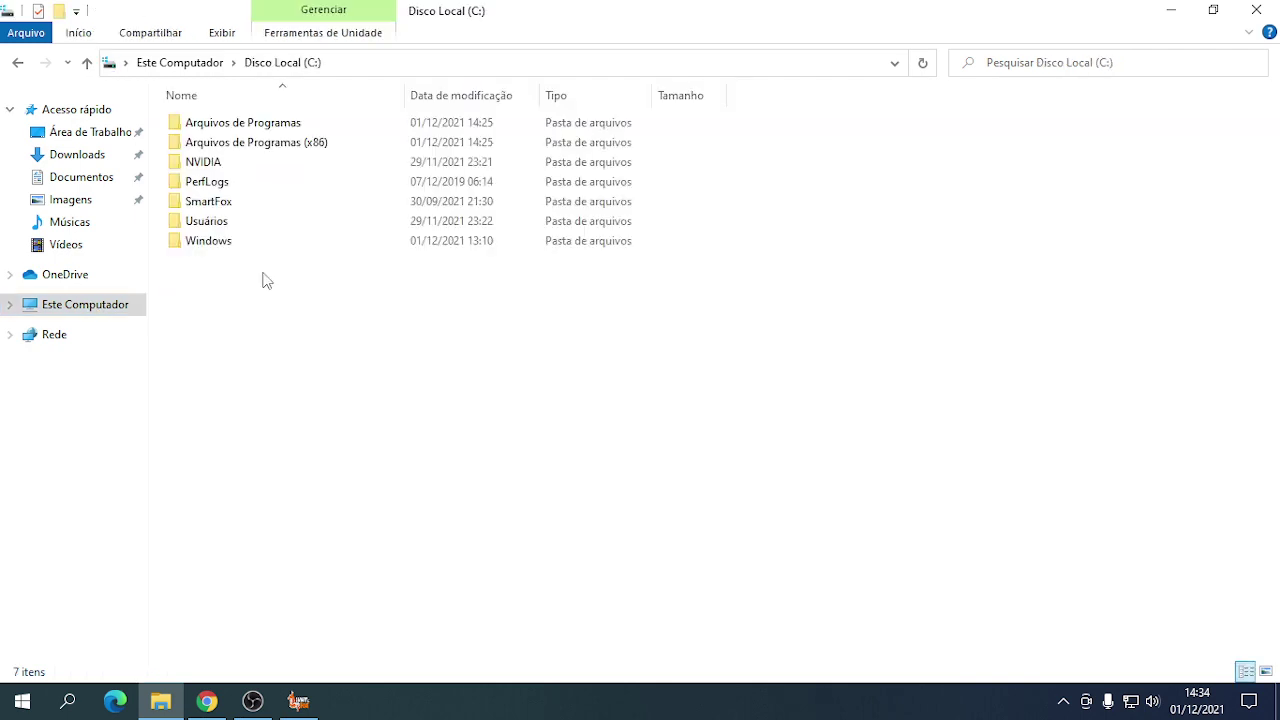
{"action": "double_click", "coordinate": [207, 203]}
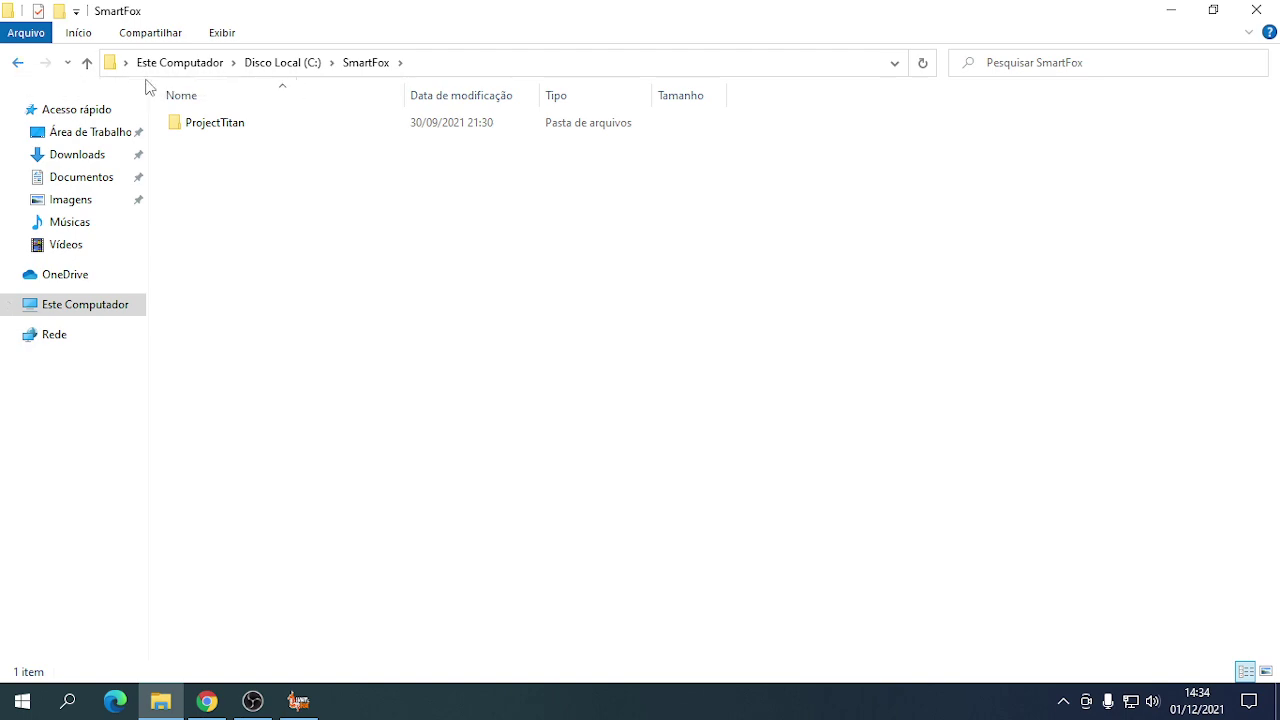
Show the desktop and open the file location of the SmartFox 5.0 shortcut.
{"action": "right_click", "coordinate": [528, 712]}
{"action": "left_click", "coordinate": [605, 582]}
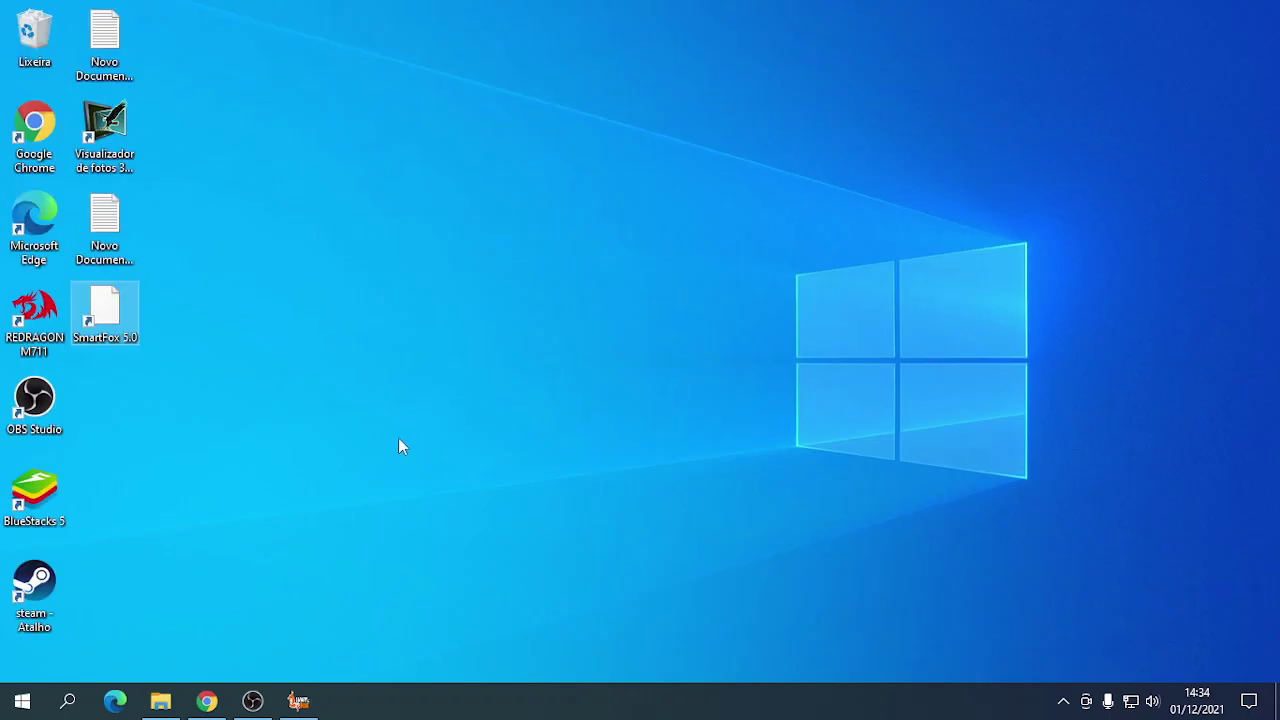
{"action": "right_click", "coordinate": [400, 443]}
{"action": "left_click", "coordinate": [117, 320]}
{"action": "right_click", "coordinate": [117, 320]}
{"action": "key", "text": "Escape"}
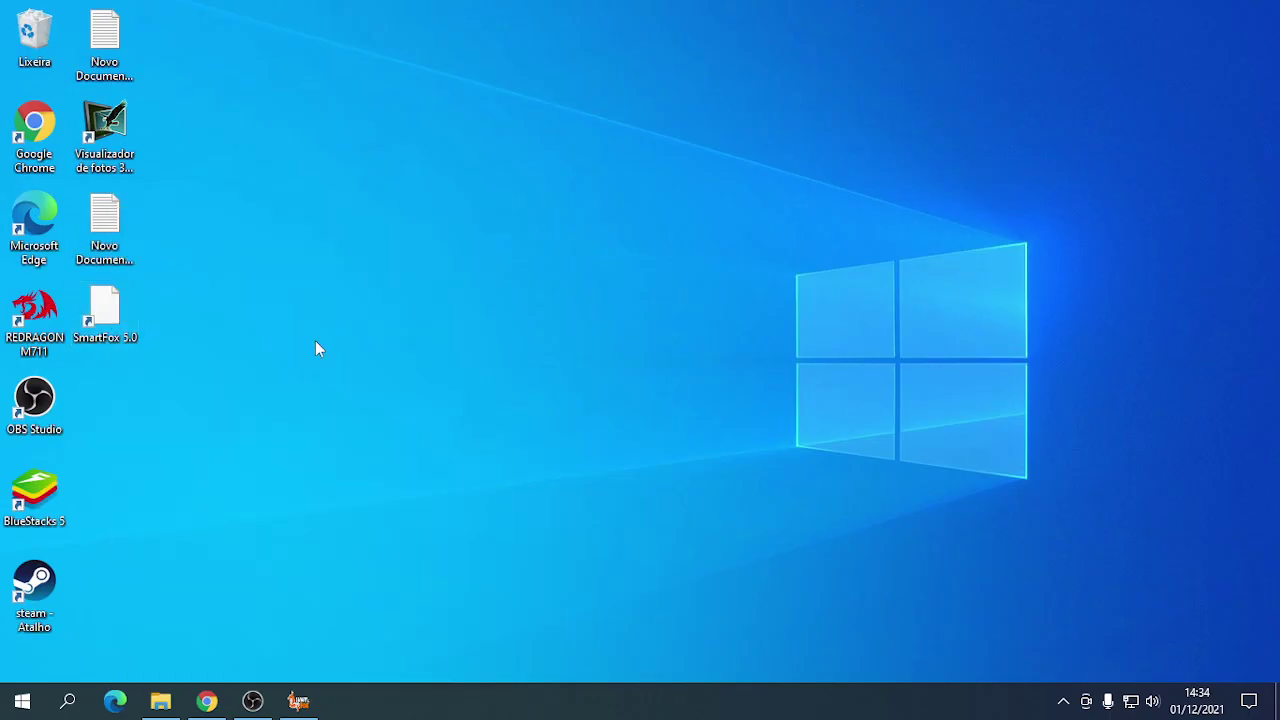
{"action": "right_click", "coordinate": [86, 315]}
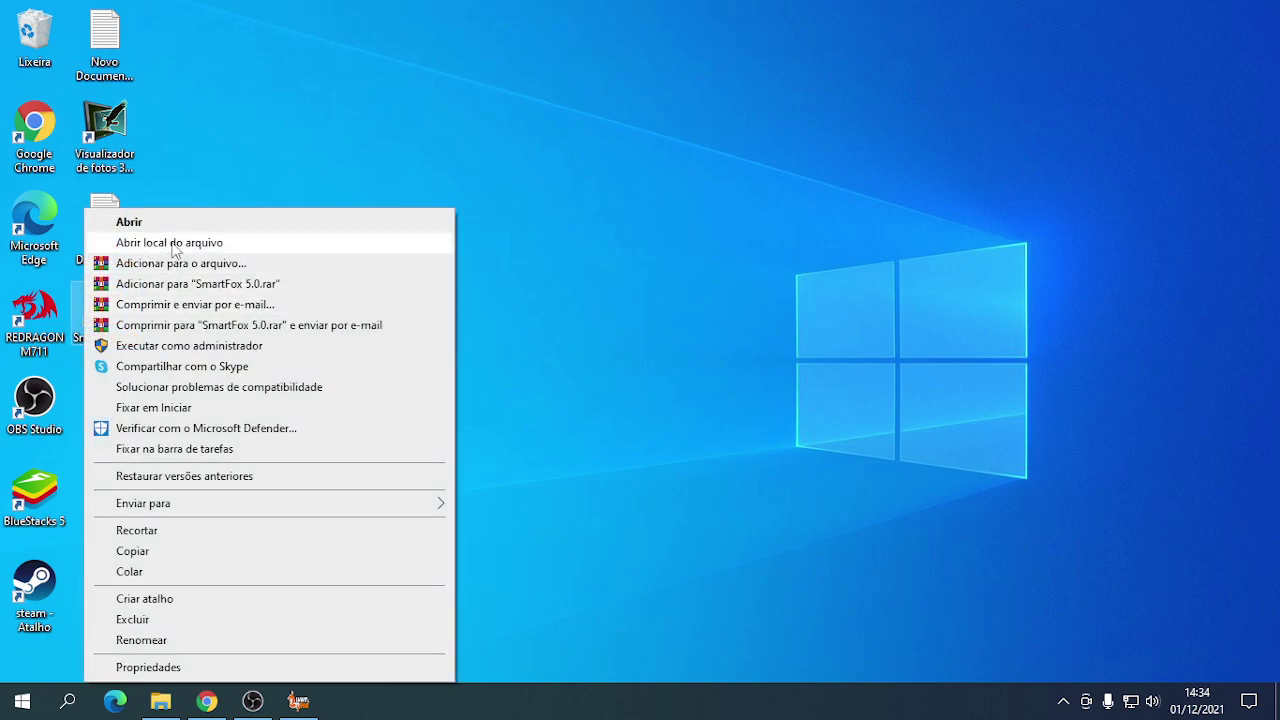
{"action": "left_click", "coordinate": [172, 243]}
Paste the copied com.dts.freefireth folder into the sharefs folder inside Engine and close that window.
{"action": "scroll", "coordinate": [309, 306], "scroll_direction": "down", "scroll_amount": 4}
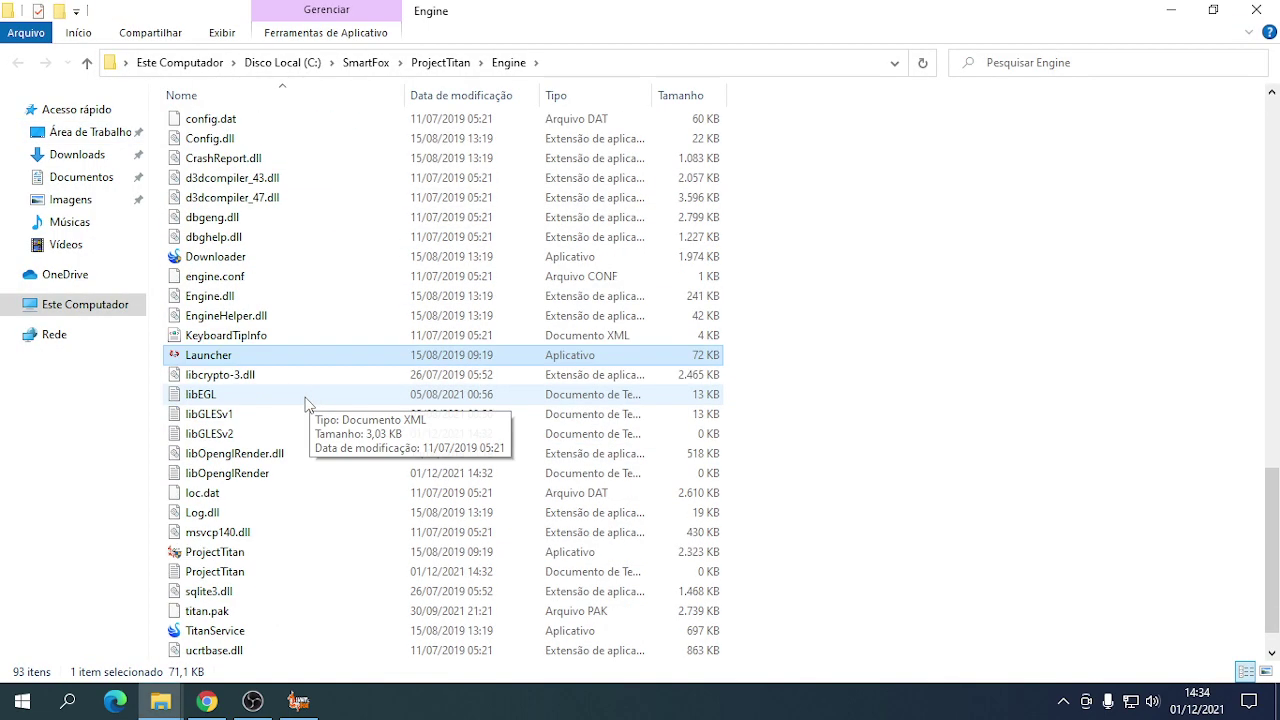
{"action": "scroll", "coordinate": [280, 403], "scroll_direction": "up", "scroll_amount": 8}
{"action": "scroll", "coordinate": [278, 425], "scroll_direction": "up", "scroll_amount": 12}
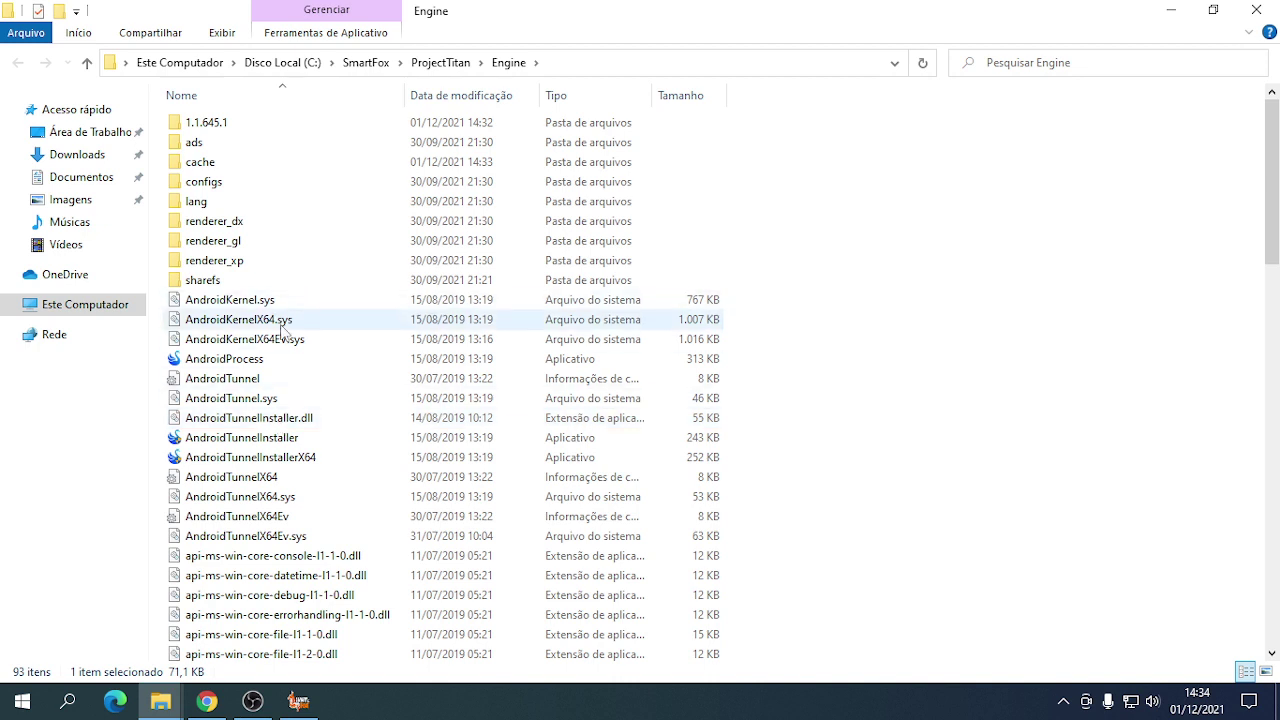
{"action": "left_click", "coordinate": [209, 284]}
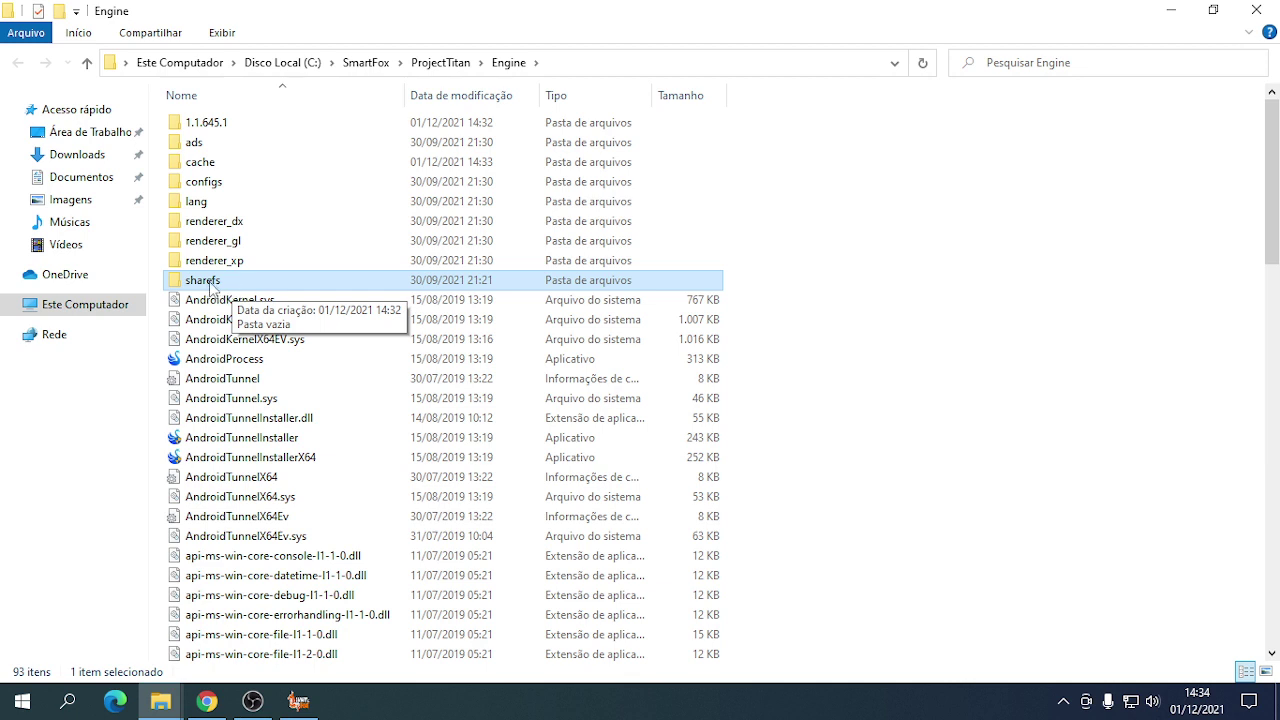
{"action": "double_click", "coordinate": [211, 287]}
{"action": "right_click", "coordinate": [297, 257]}
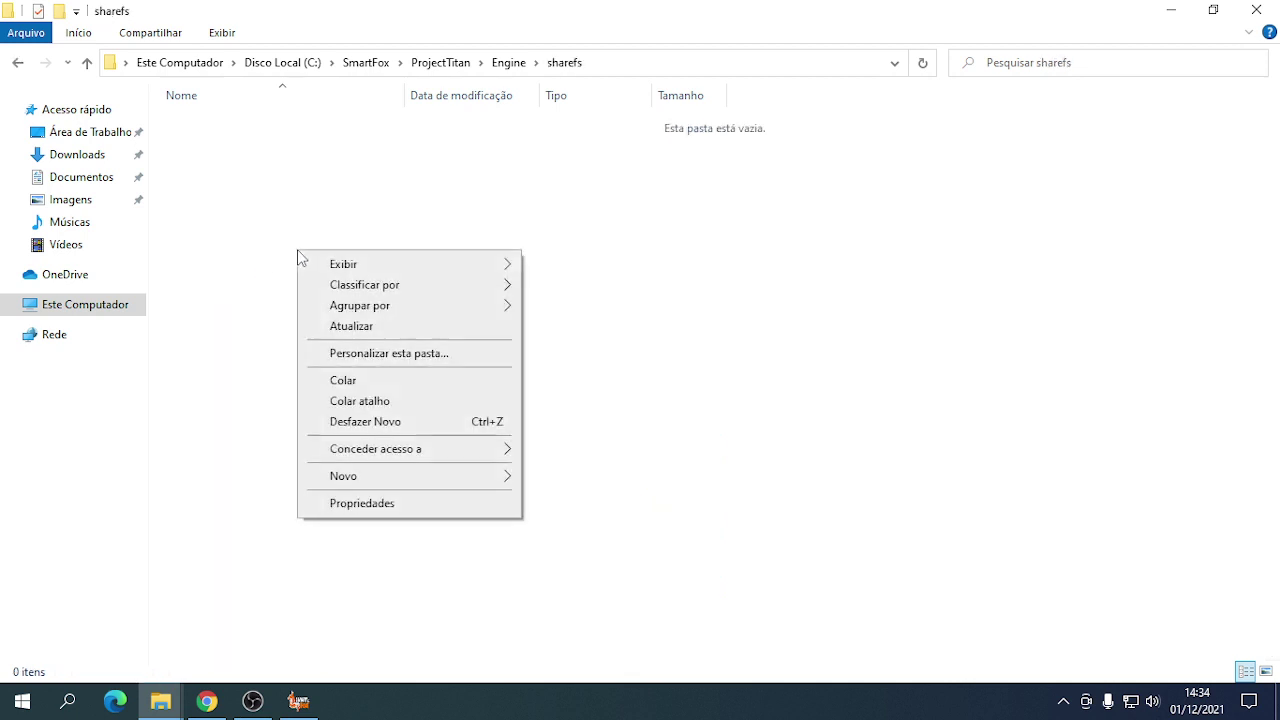
{"action": "left_click", "coordinate": [365, 381]}
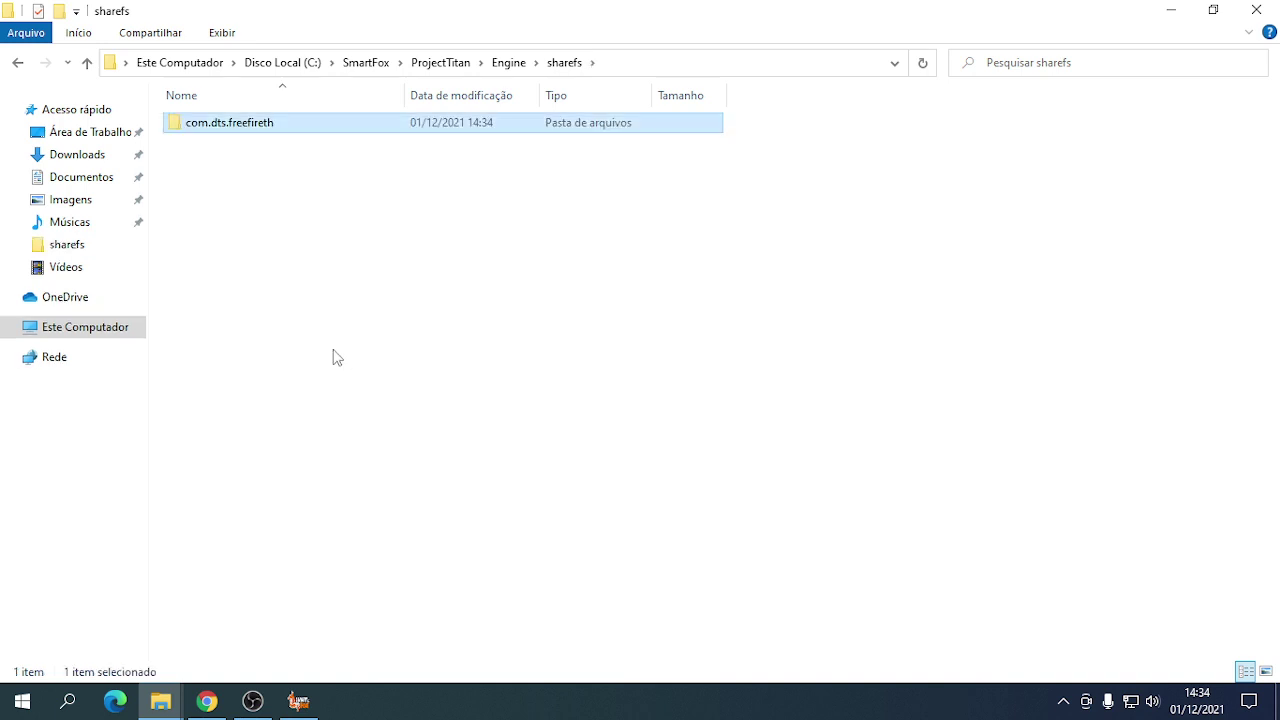
{"action": "left_click", "coordinate": [1256, 10]}
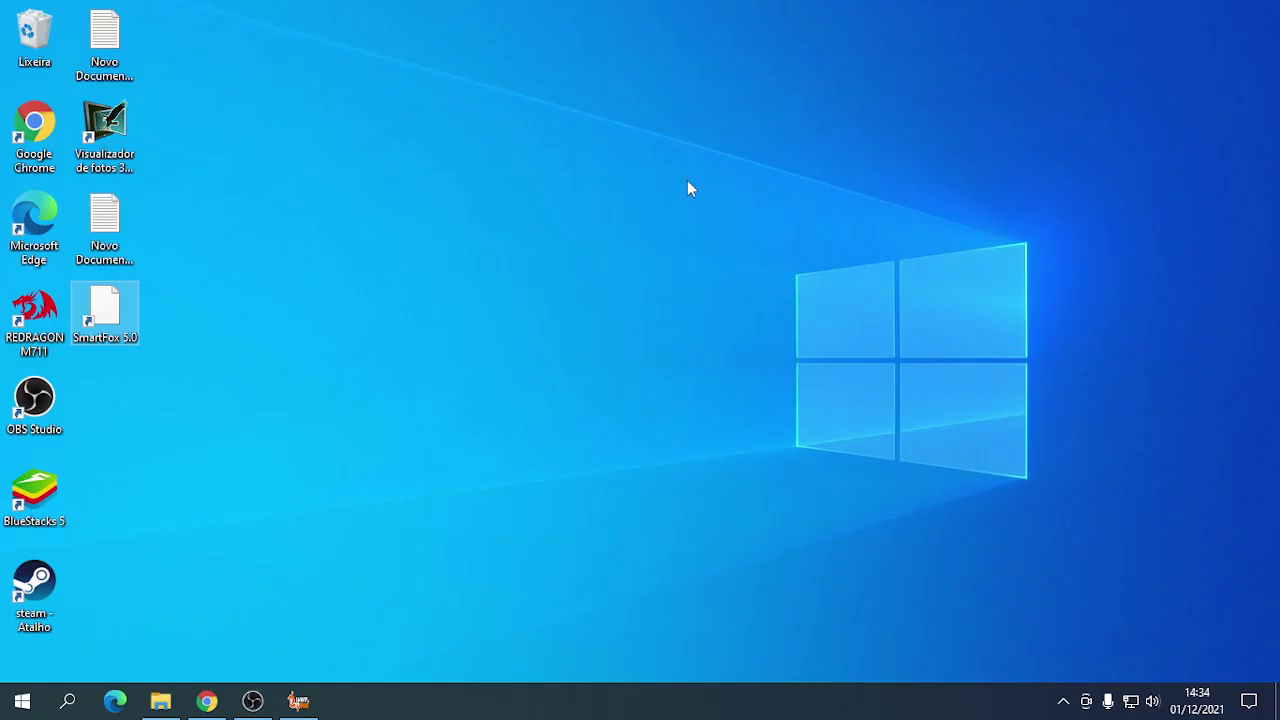
Open the Downloads folder in the remaining file window and place the emulator window beside the file list.
{"action": "left_click", "coordinate": [297, 700]}
{"action": "left_click", "coordinate": [160, 700]}
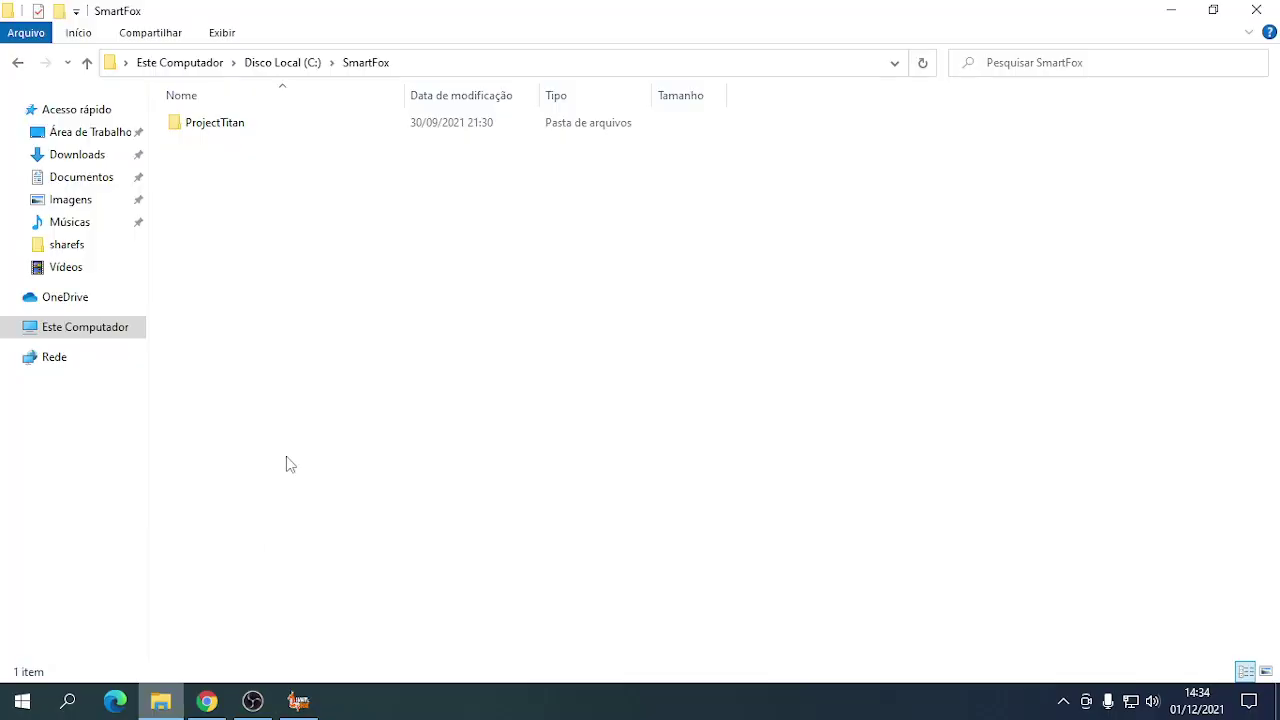
{"action": "left_click", "coordinate": [100, 157]}
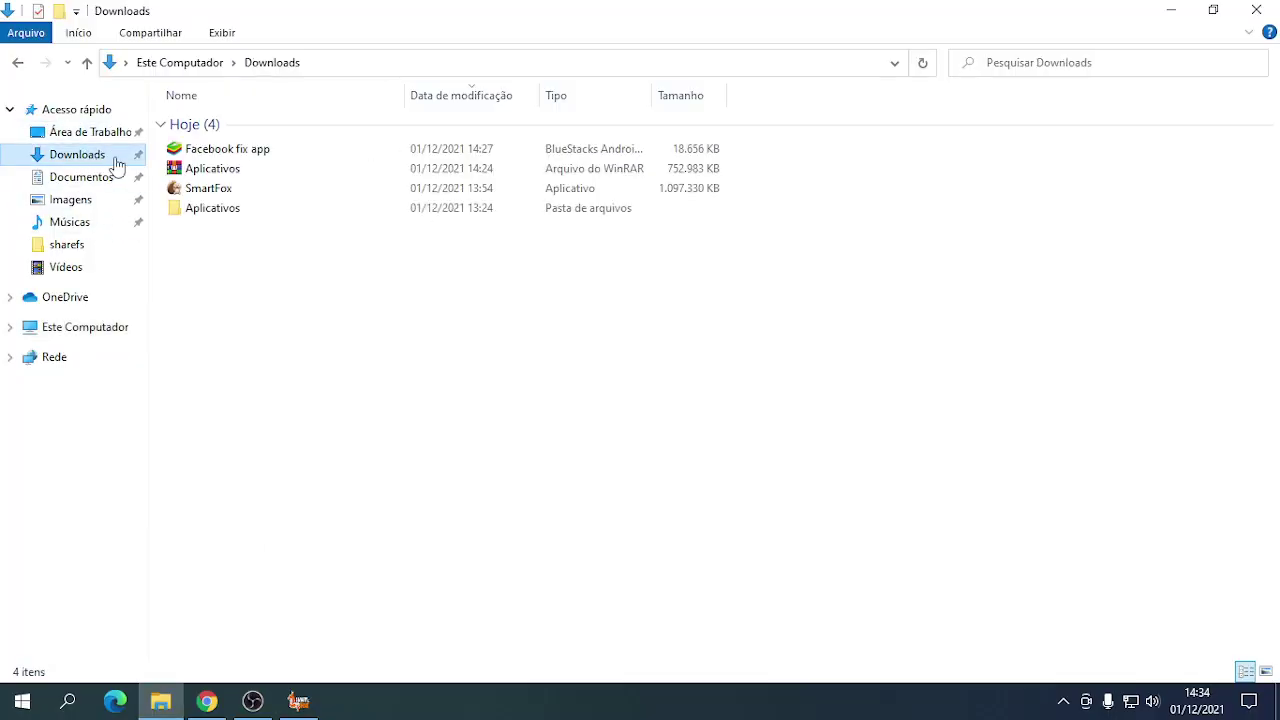
{"action": "left_click", "coordinate": [298, 700]}
{"action": "left_click_drag", "start_coordinate": [718, 58], "coordinate": [755, 50]}
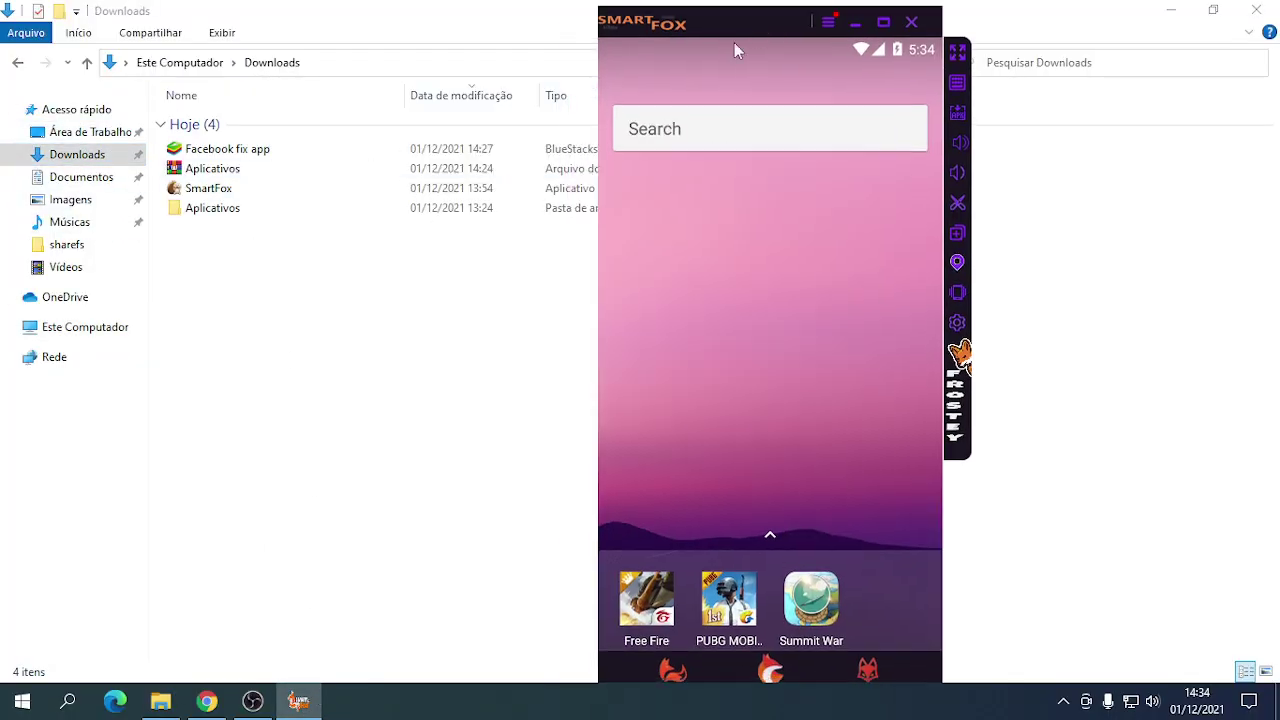
Shrink the Downloads window so the emulator shows behind it, and install fx-file-explorer-8-0-3-0 from the Aplicativos folder into the emulator.
{"action": "left_click", "coordinate": [1213, 10]}
{"action": "left_click_drag", "start_coordinate": [868, 89], "coordinate": [845, 123]}
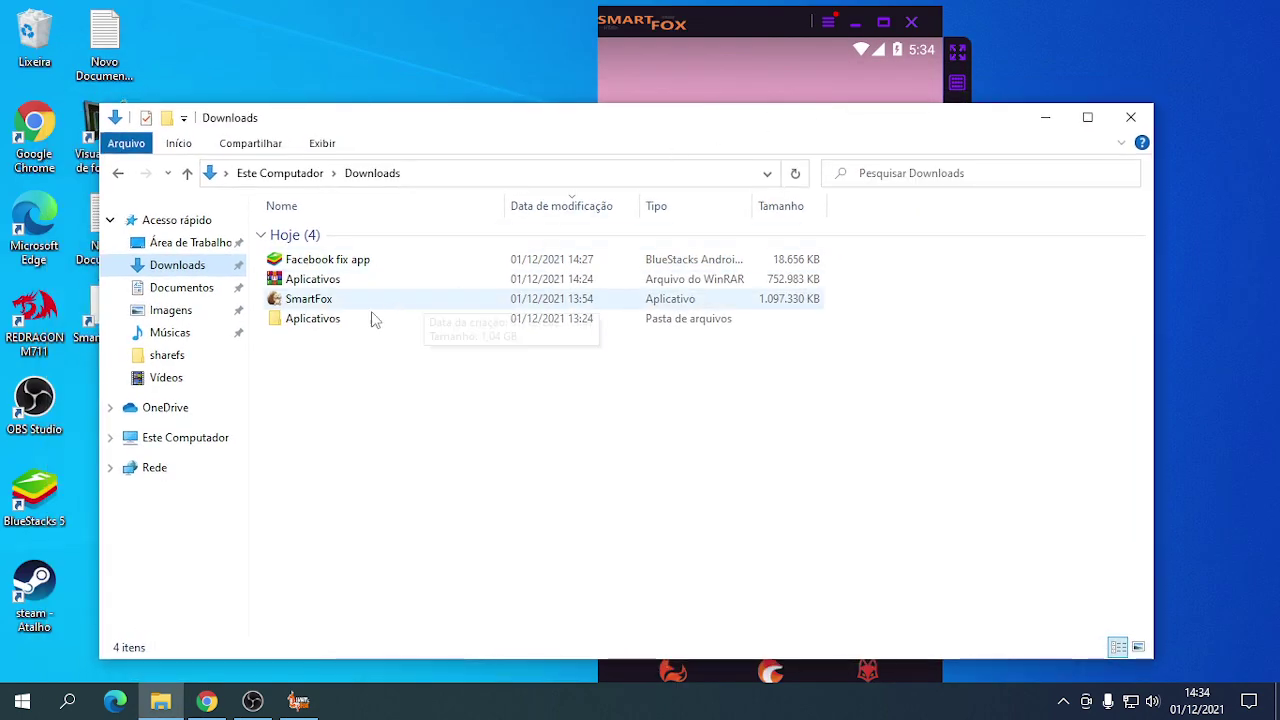
{"action": "double_click", "coordinate": [310, 320]}
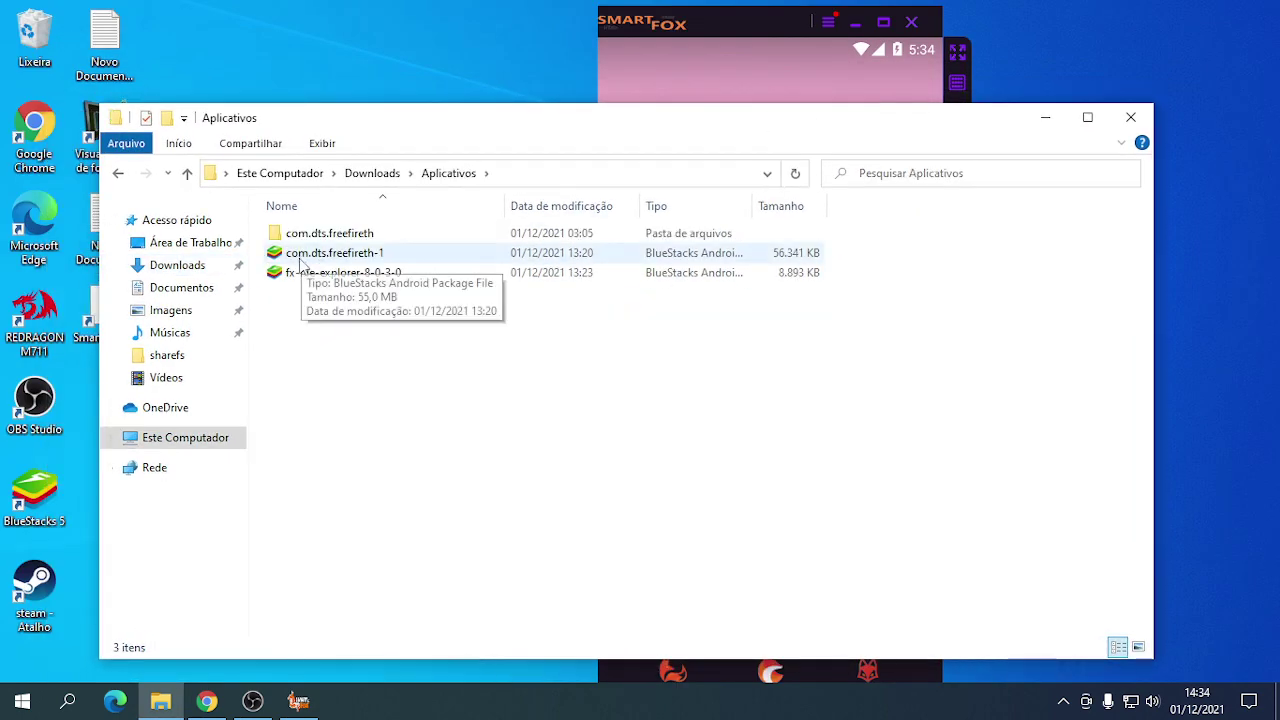
{"action": "left_click", "coordinate": [308, 283]}
{"action": "left_click_drag", "start_coordinate": [308, 283], "coordinate": [744, 86]}
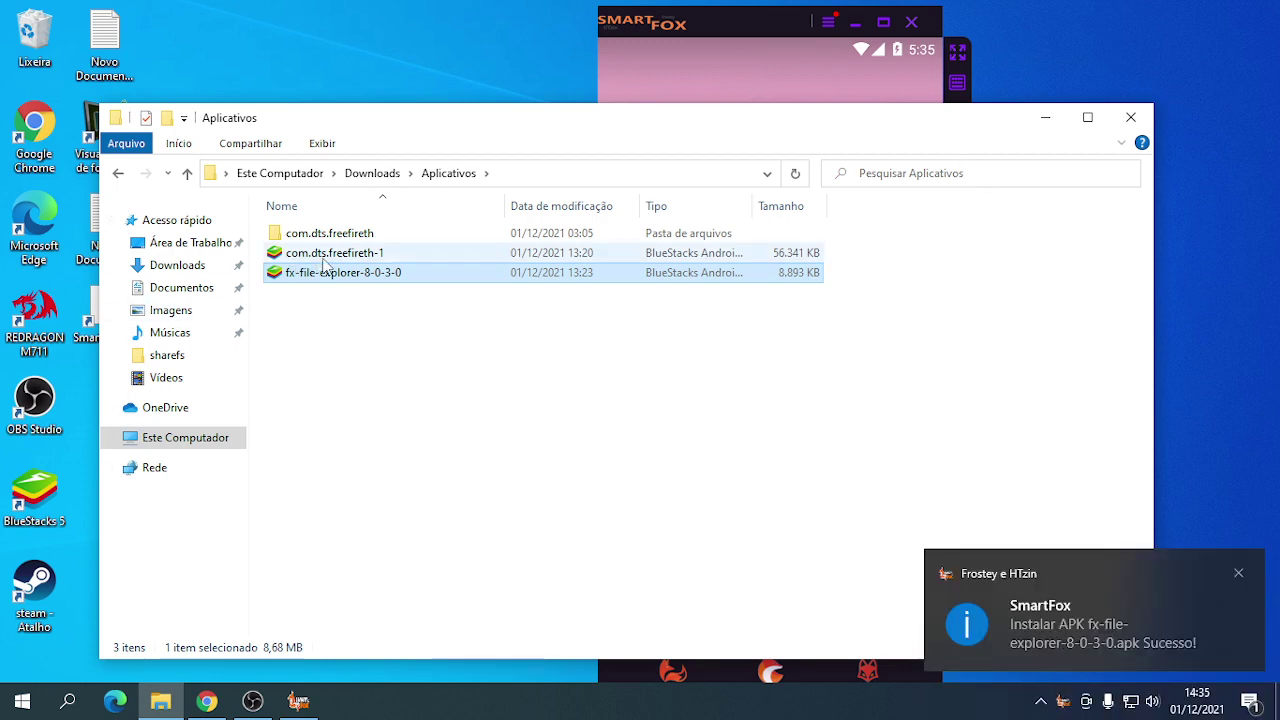
Install com.dts.freefireth-1 into the emulator, minimize the file window and open the emulator's app list.
{"action": "left_click_drag", "start_coordinate": [330, 255], "coordinate": [704, 96]}
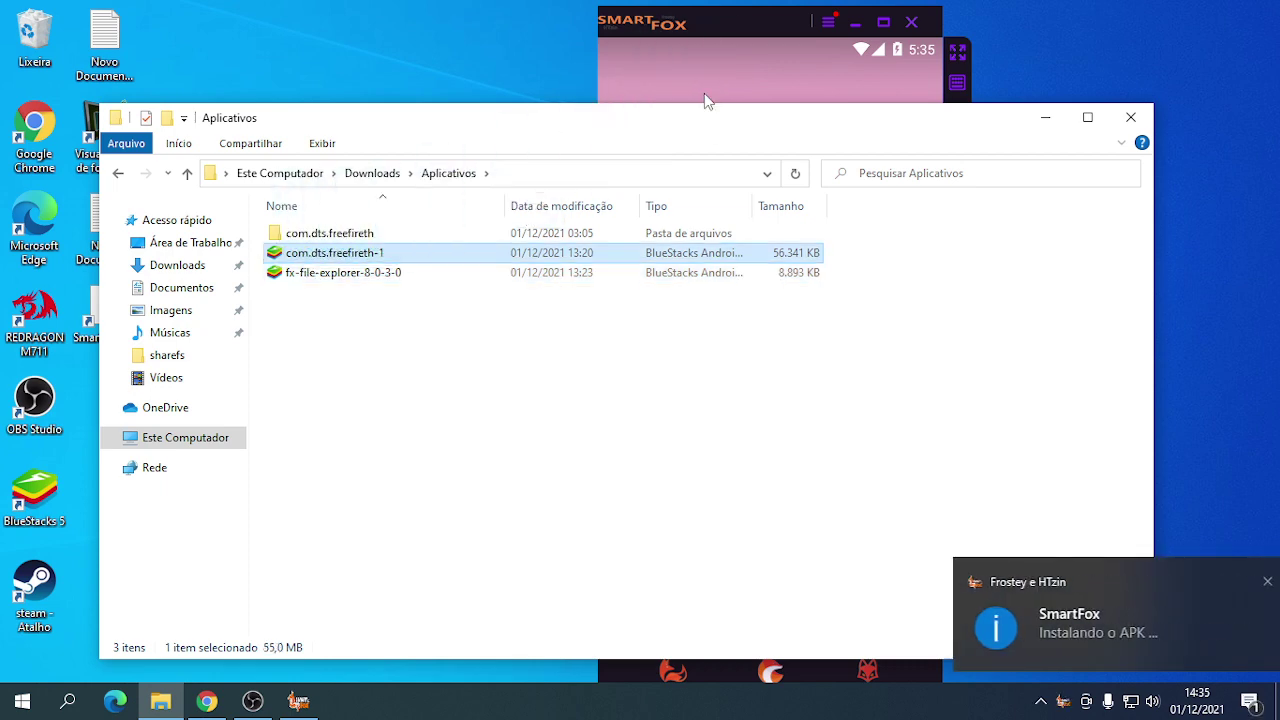
{"action": "left_click", "coordinate": [1045, 117]}
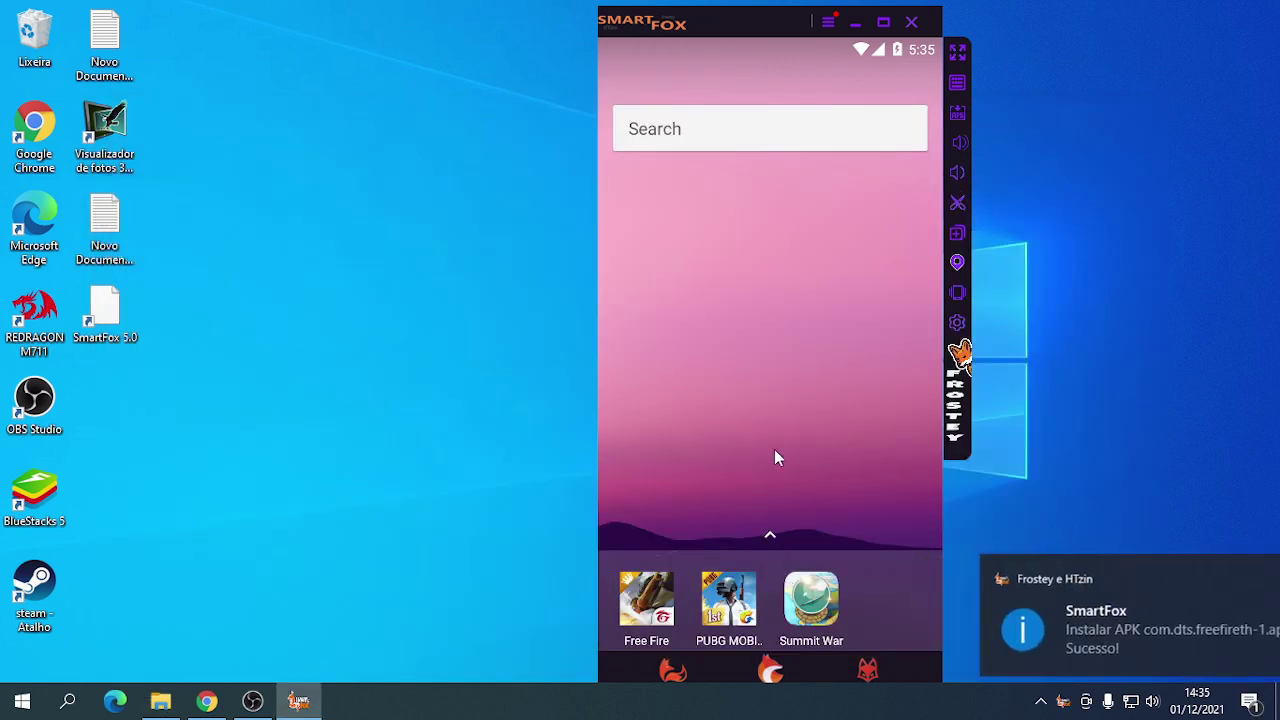
{"action": "left_click_drag", "start_coordinate": [790, 300], "coordinate": [802, 236]}
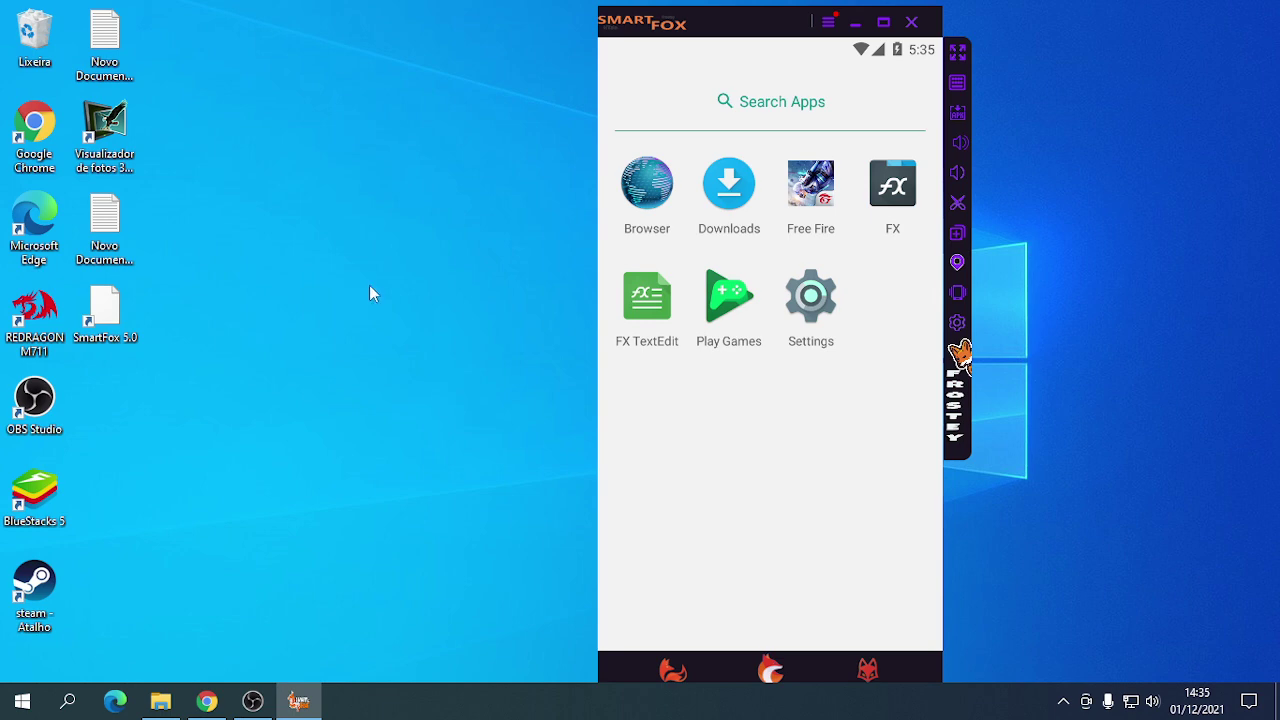
Install the Facebook fix app package from the Downloads folder into the emulator and minimize the file window.
{"action": "left_click", "coordinate": [160, 701]}
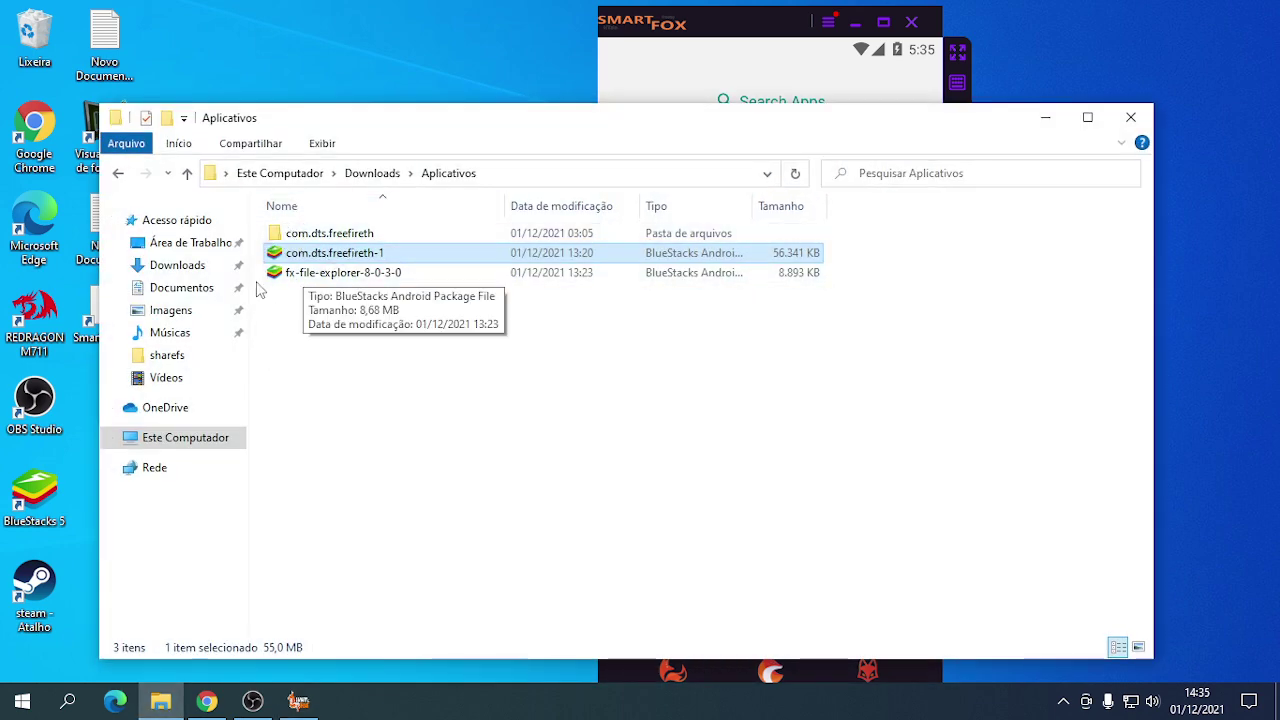
{"action": "left_click", "coordinate": [200, 270]}
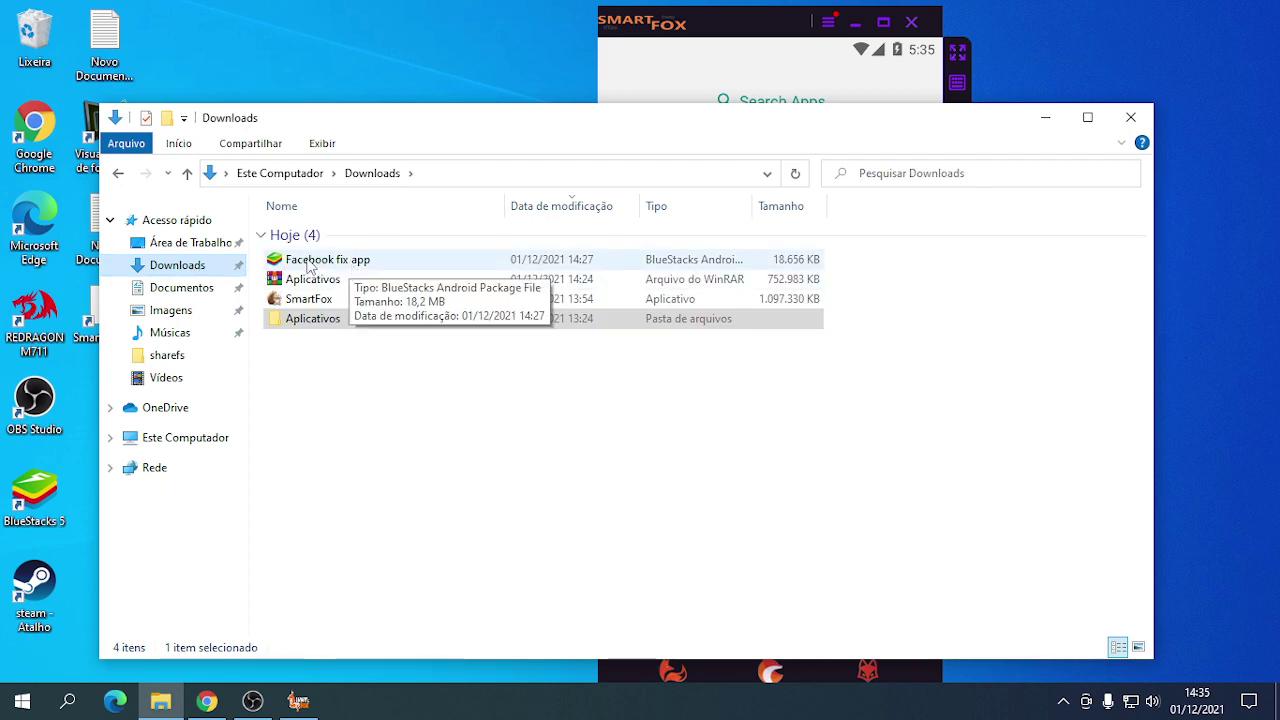
{"action": "left_click_drag", "start_coordinate": [309, 265], "coordinate": [672, 67]}
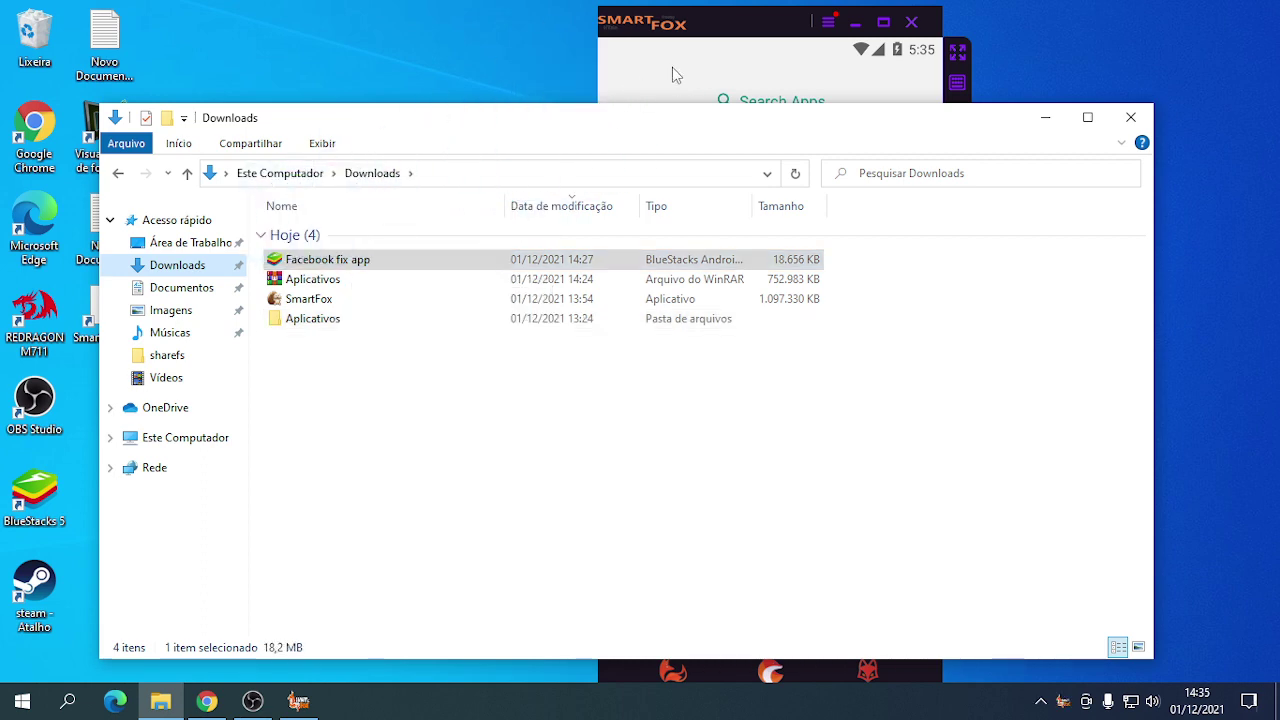
{"action": "left_click", "coordinate": [1045, 117]}
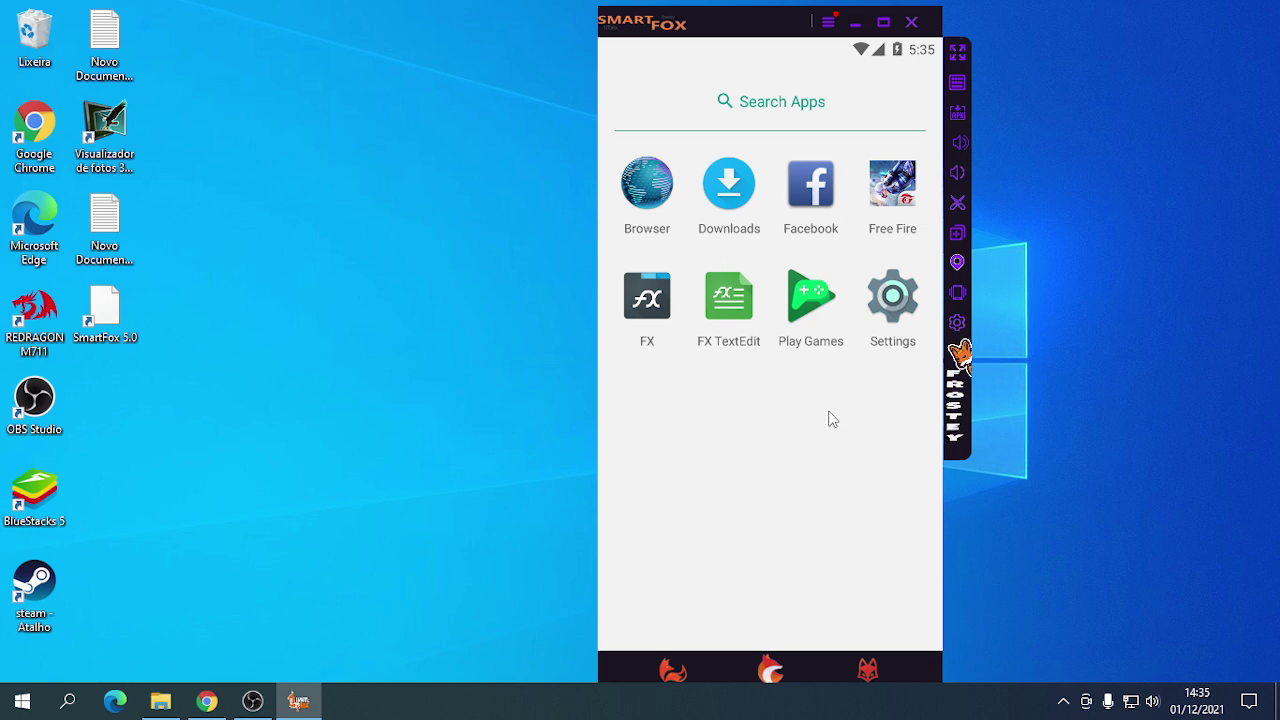
Launch FX in the emulator, accept its license agreement and allow it to access the device's files.
{"action": "left_click", "coordinate": [648, 310]}
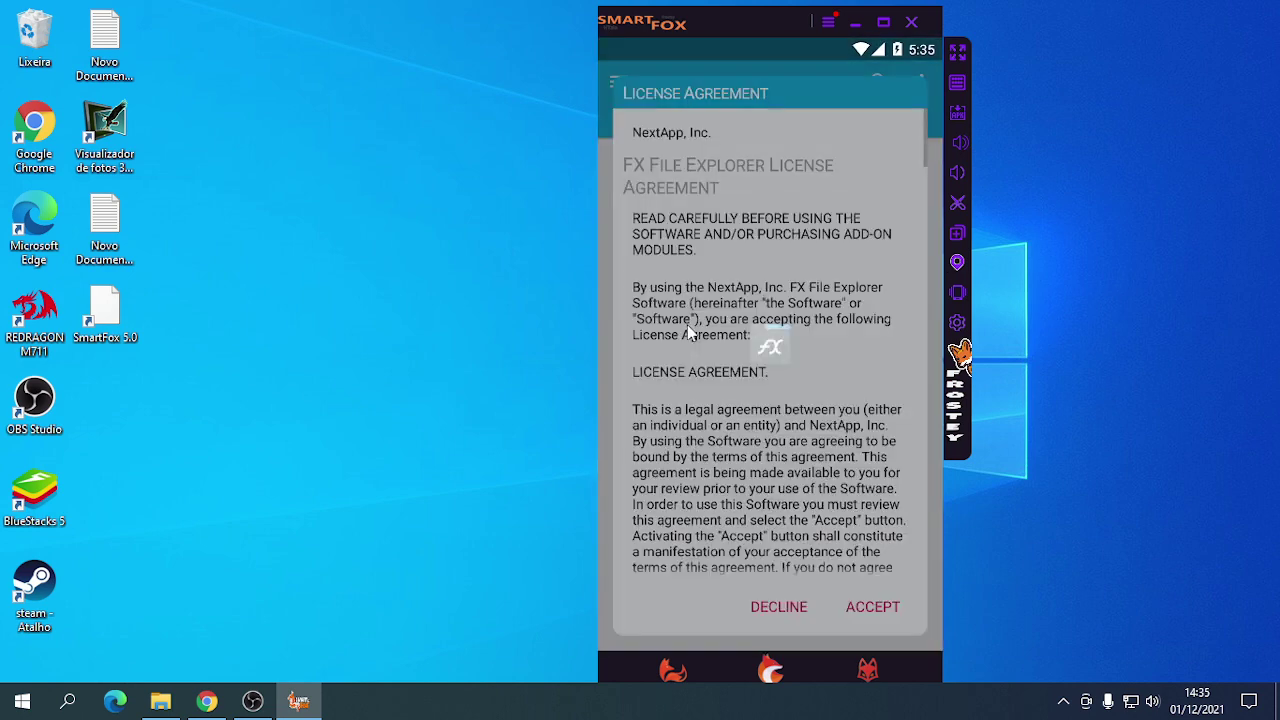
{"action": "left_click", "coordinate": [872, 607]}
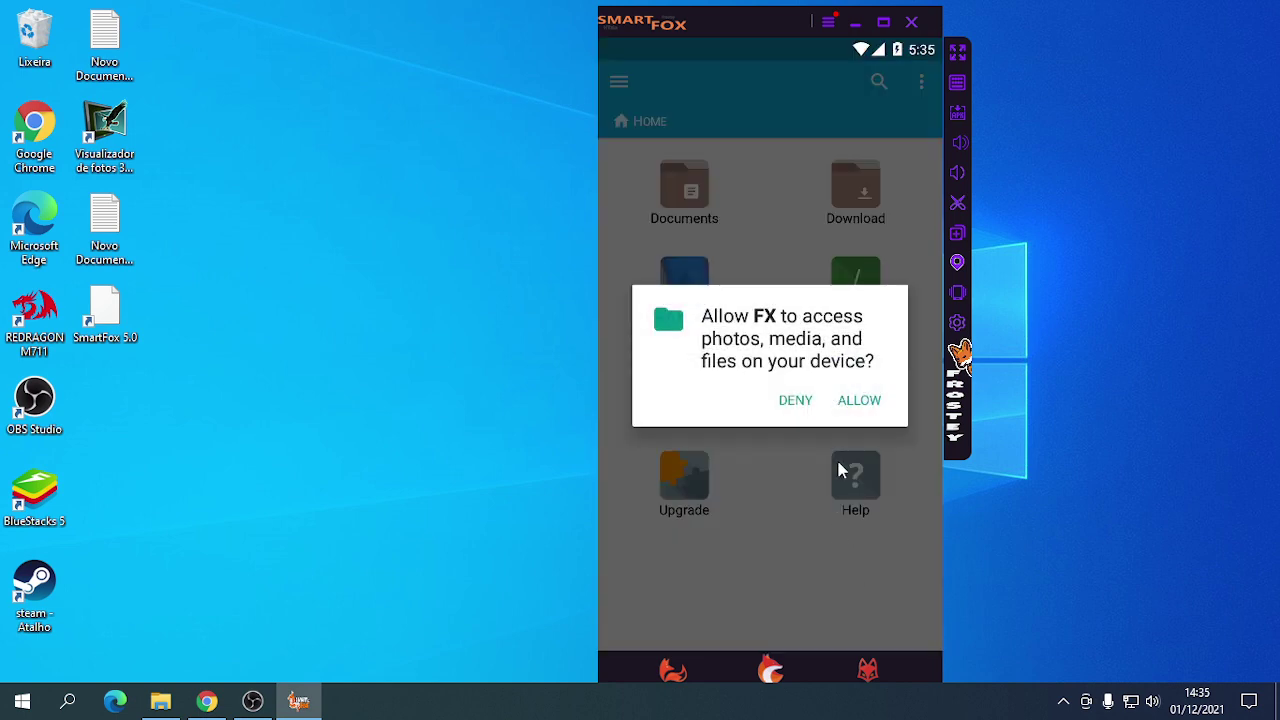
{"action": "left_click", "coordinate": [866, 405]}
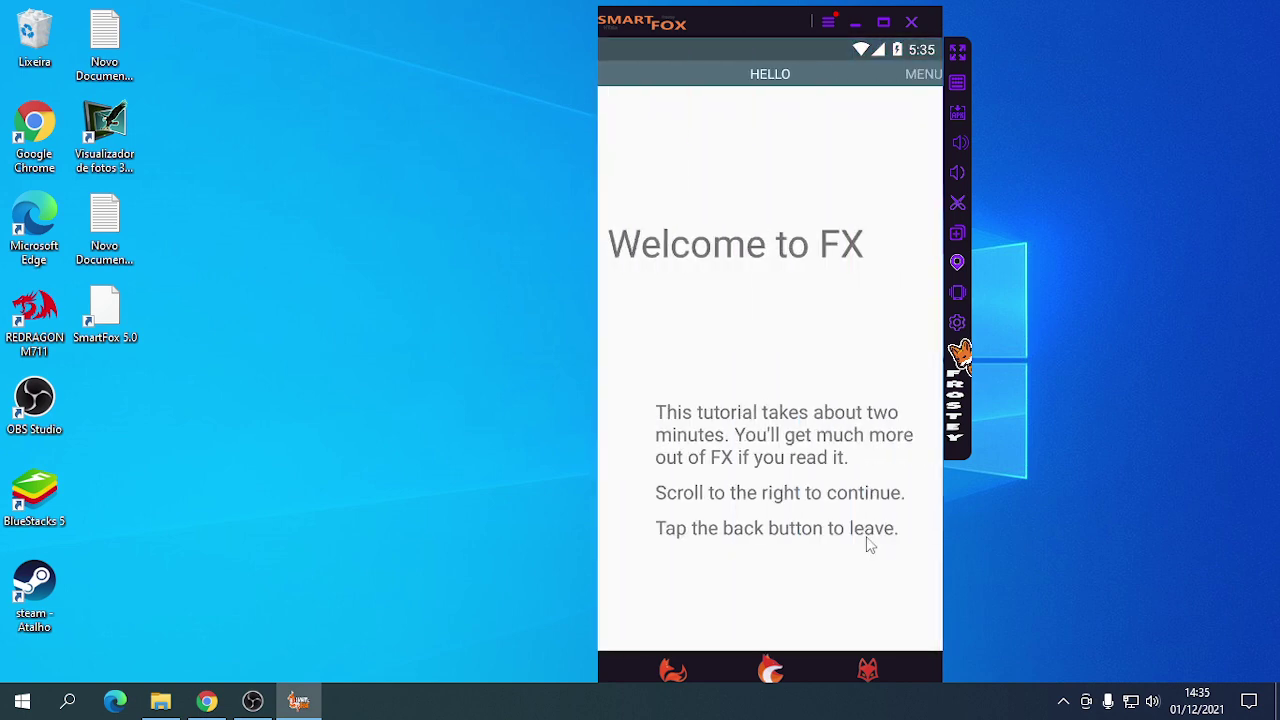
Go through the FX welcome tutorial and finish it with the 7-day FX Plus trial option unchecked.
{"action": "left_click_drag", "start_coordinate": [866, 543], "coordinate": [486, 537]}
{"action": "left_click_drag", "start_coordinate": [880, 475], "coordinate": [466, 480]}
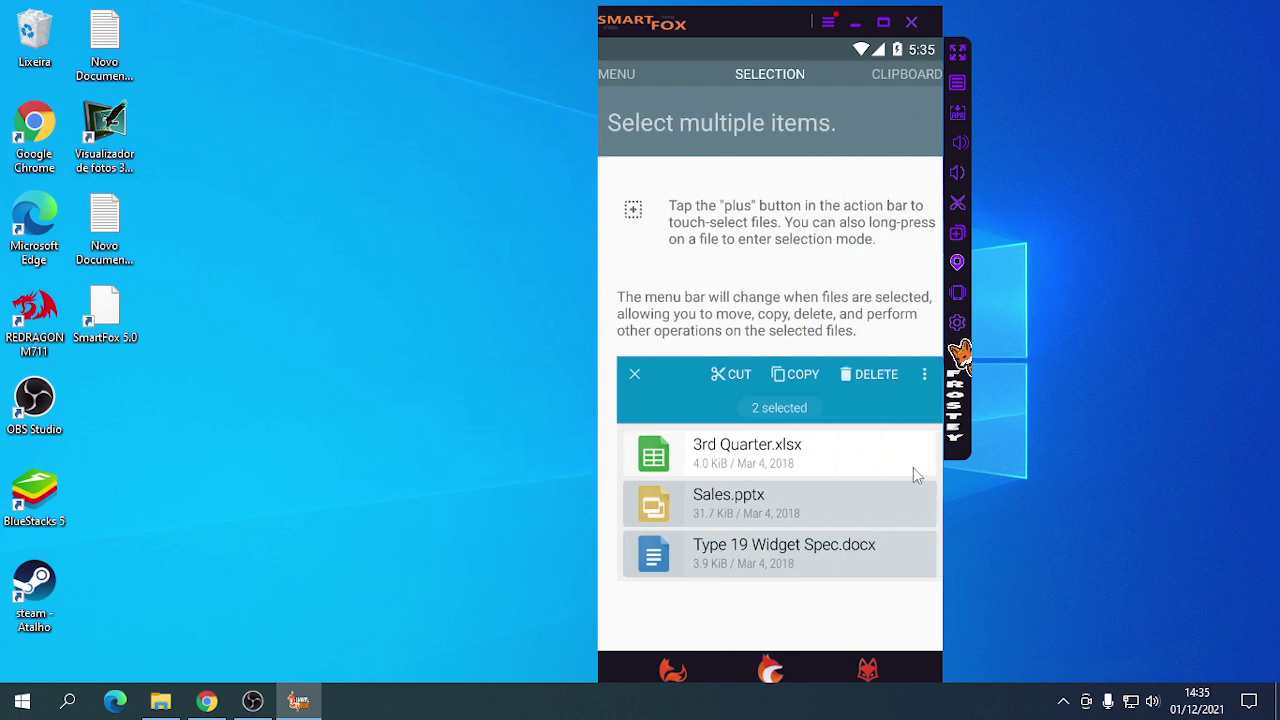
{"action": "left_click_drag", "start_coordinate": [914, 477], "coordinate": [451, 458]}
{"action": "left_click_drag", "start_coordinate": [791, 437], "coordinate": [397, 449]}
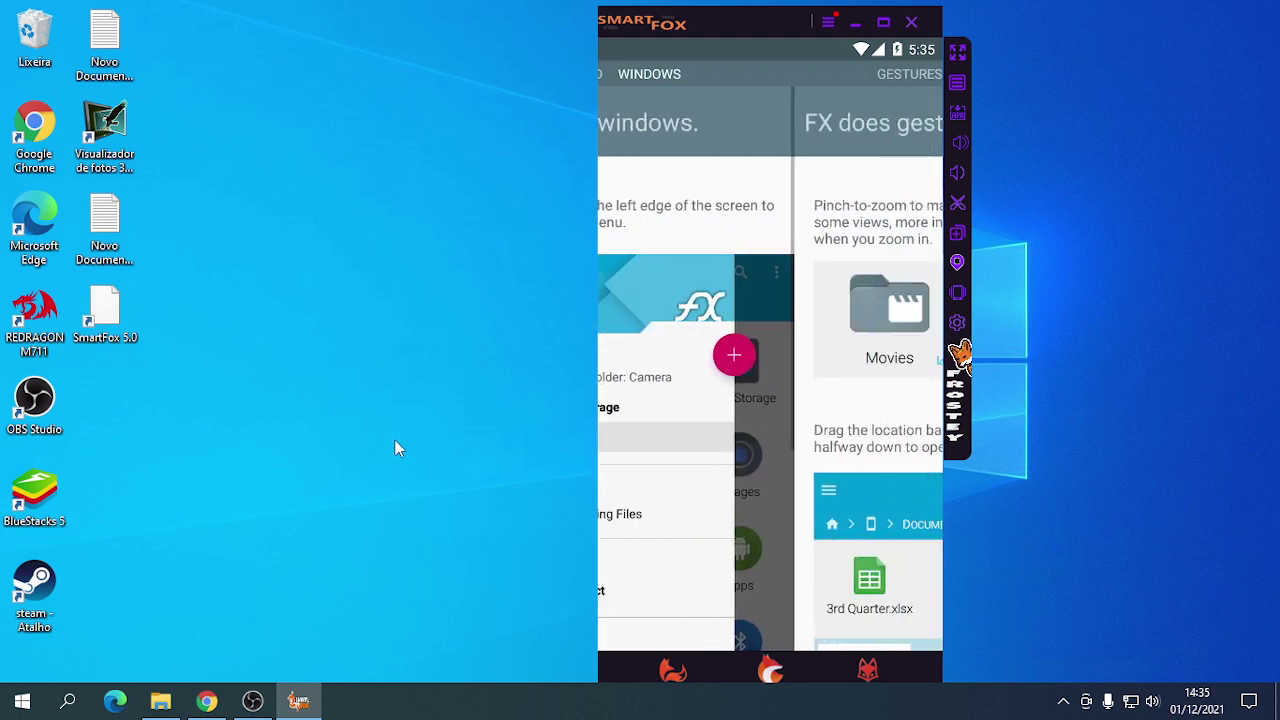
{"action": "left_click_drag", "start_coordinate": [804, 432], "coordinate": [610, 440]}
{"action": "left_click_drag", "start_coordinate": [866, 434], "coordinate": [534, 423]}
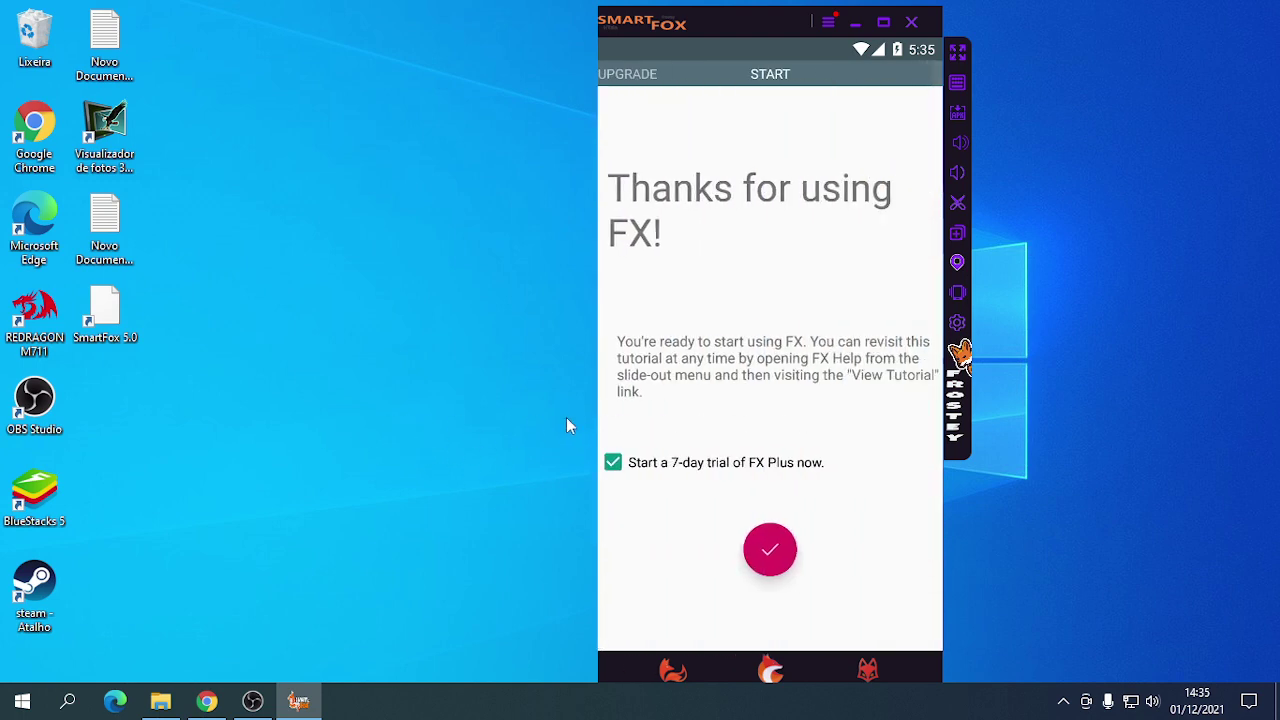
{"action": "left_click", "coordinate": [613, 463]}
{"action": "left_click", "coordinate": [770, 550]}
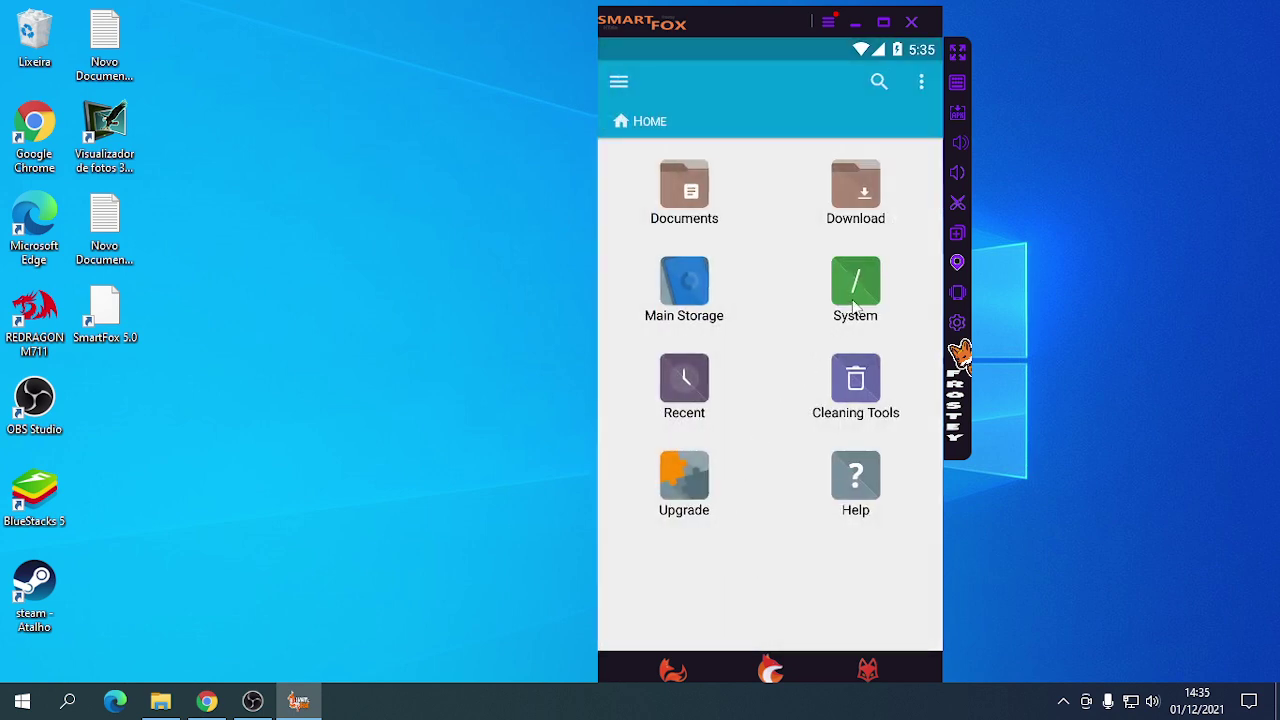
Copy the com.dts.freefireth folder from the share folder under System in FX.
{"action": "left_click", "coordinate": [858, 290]}
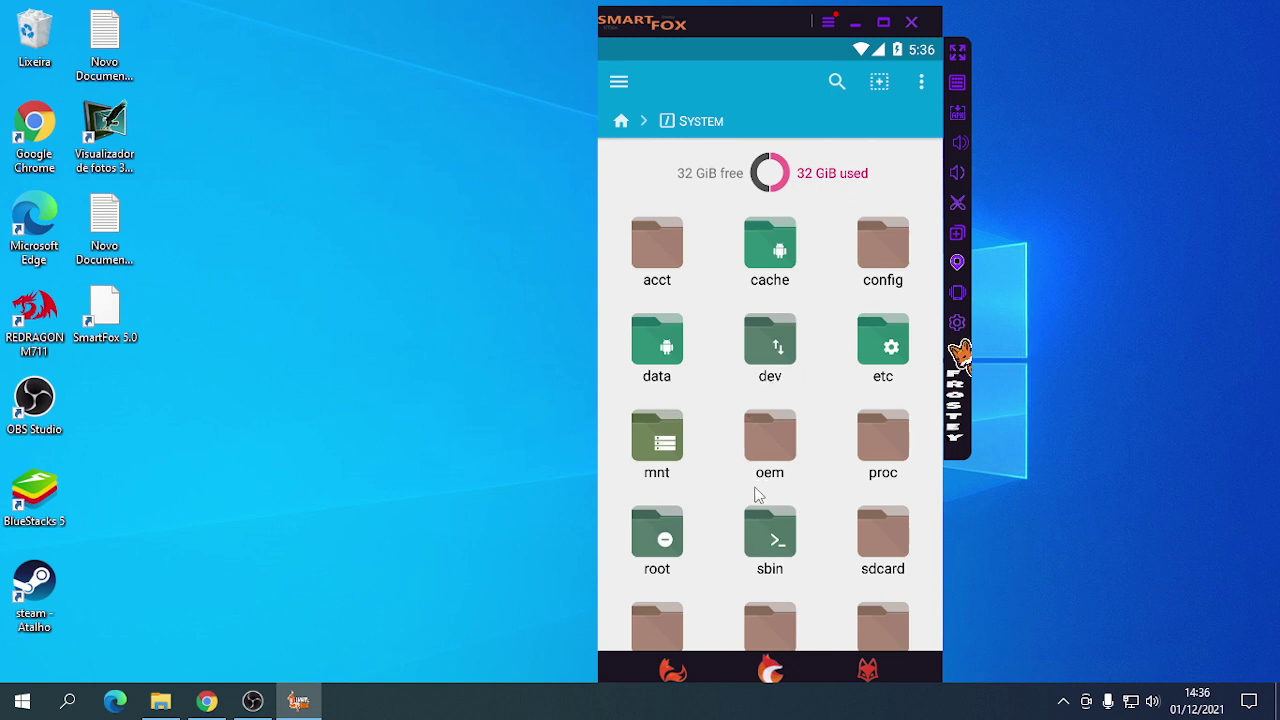
{"action": "left_click_drag", "start_coordinate": [757, 494], "coordinate": [758, 366]}
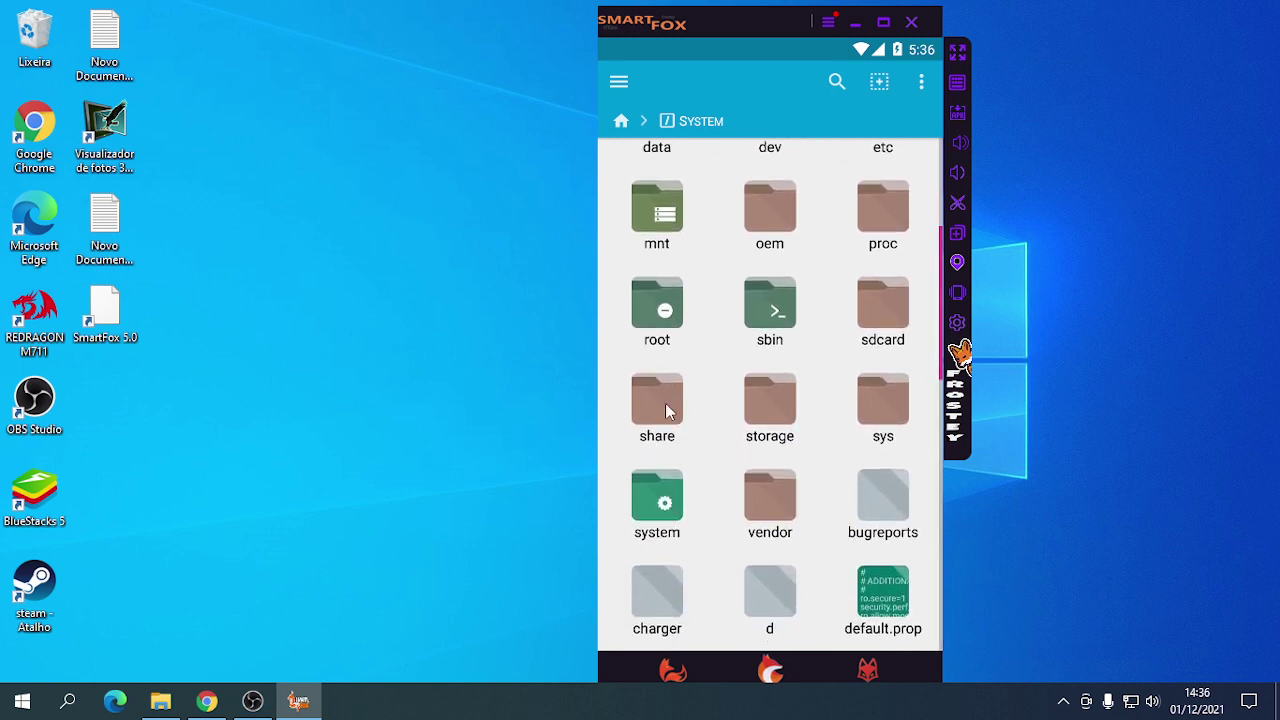
{"action": "left_click", "coordinate": [665, 403]}
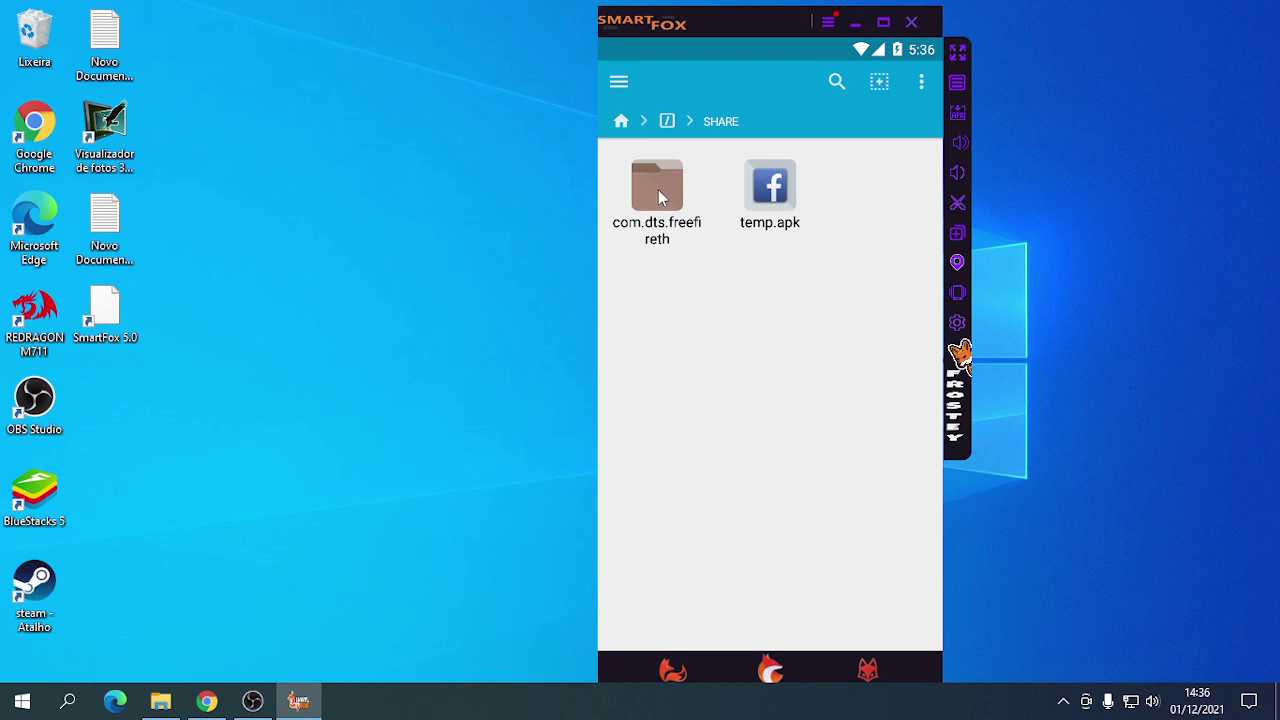
{"action": "left_click_drag", "start_coordinate": [658, 190], "coordinate": [658, 190]}
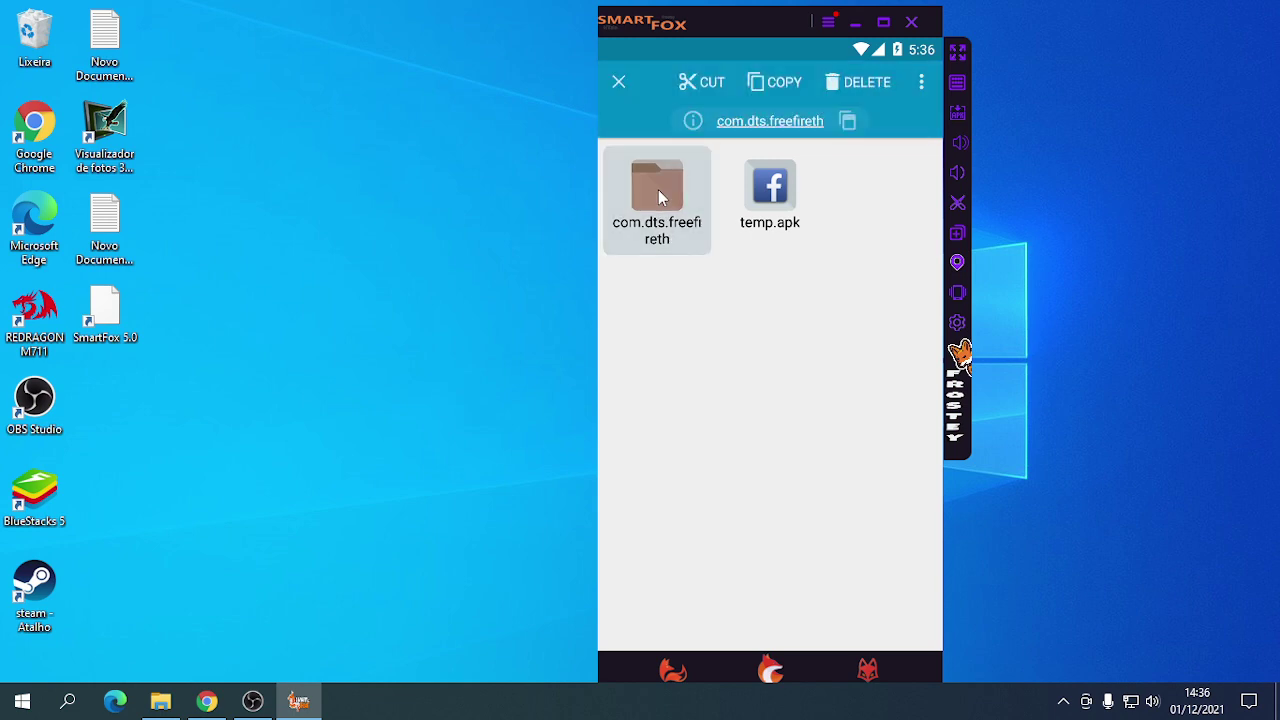
{"action": "left_click", "coordinate": [776, 81]}
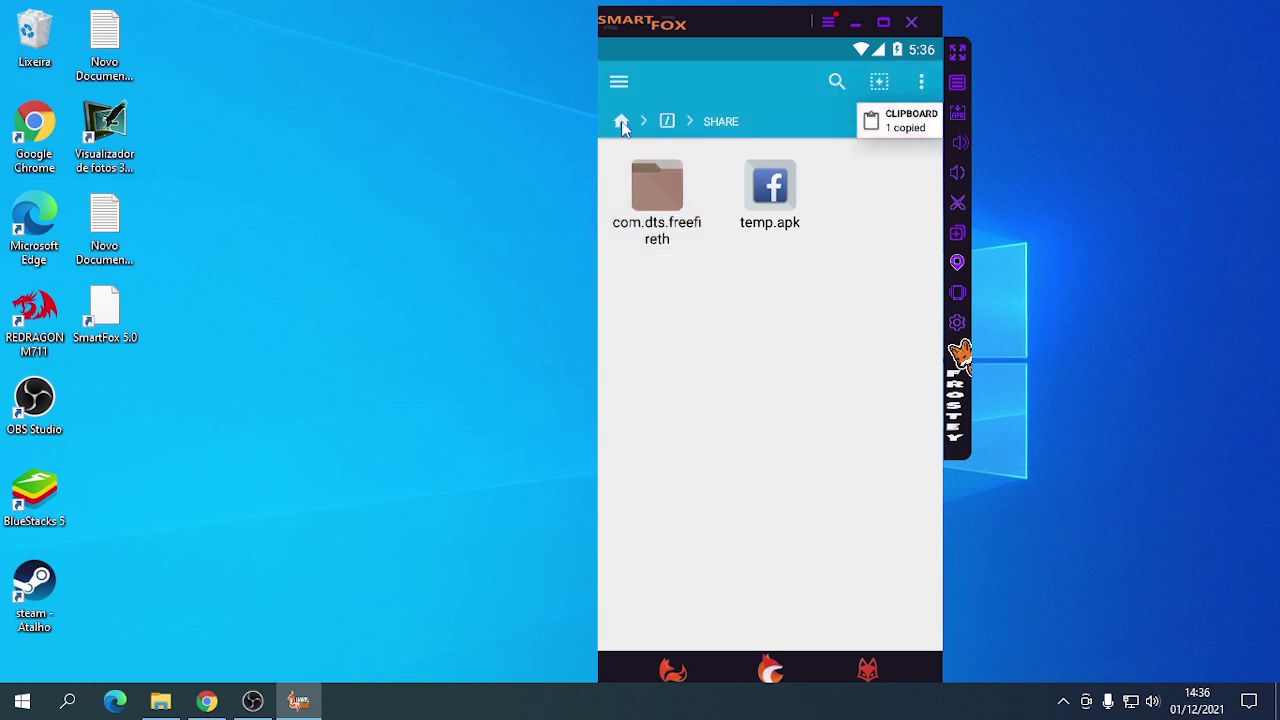
Paste the copied com.dts.freefireth folder into Android/obb in Main Storage.
{"action": "left_click", "coordinate": [622, 122]}
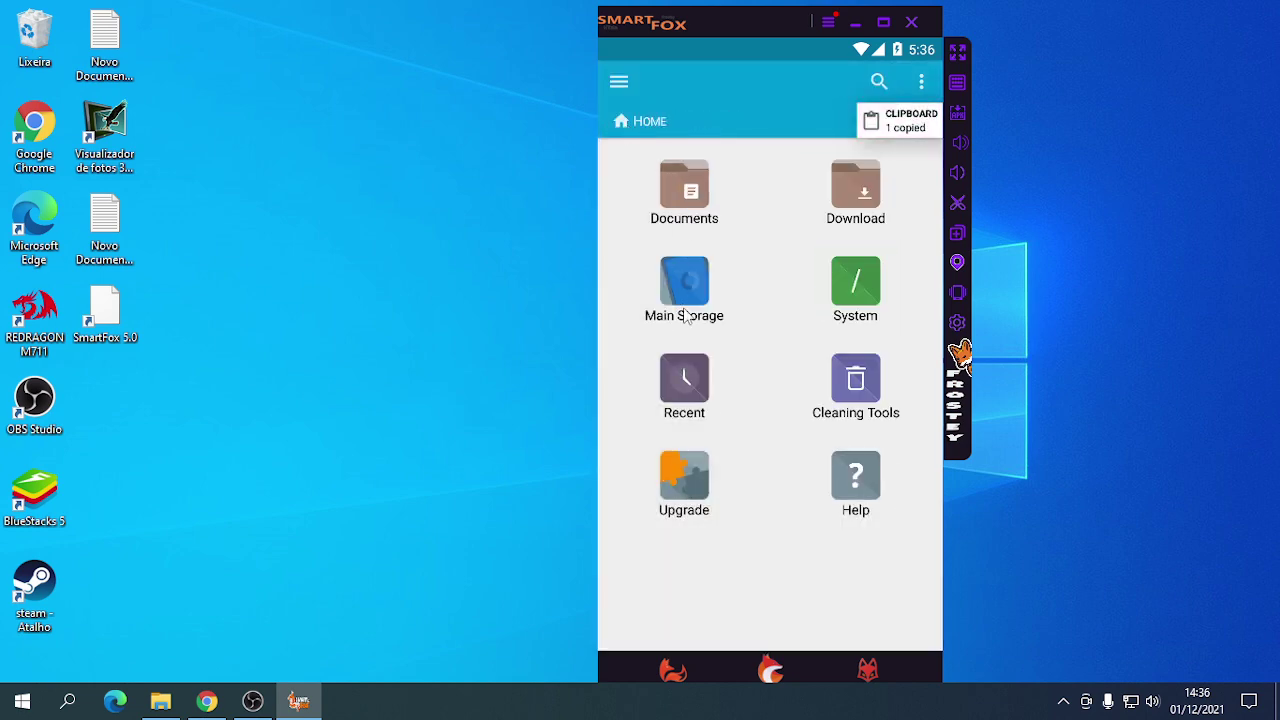
{"action": "left_click", "coordinate": [686, 293]}
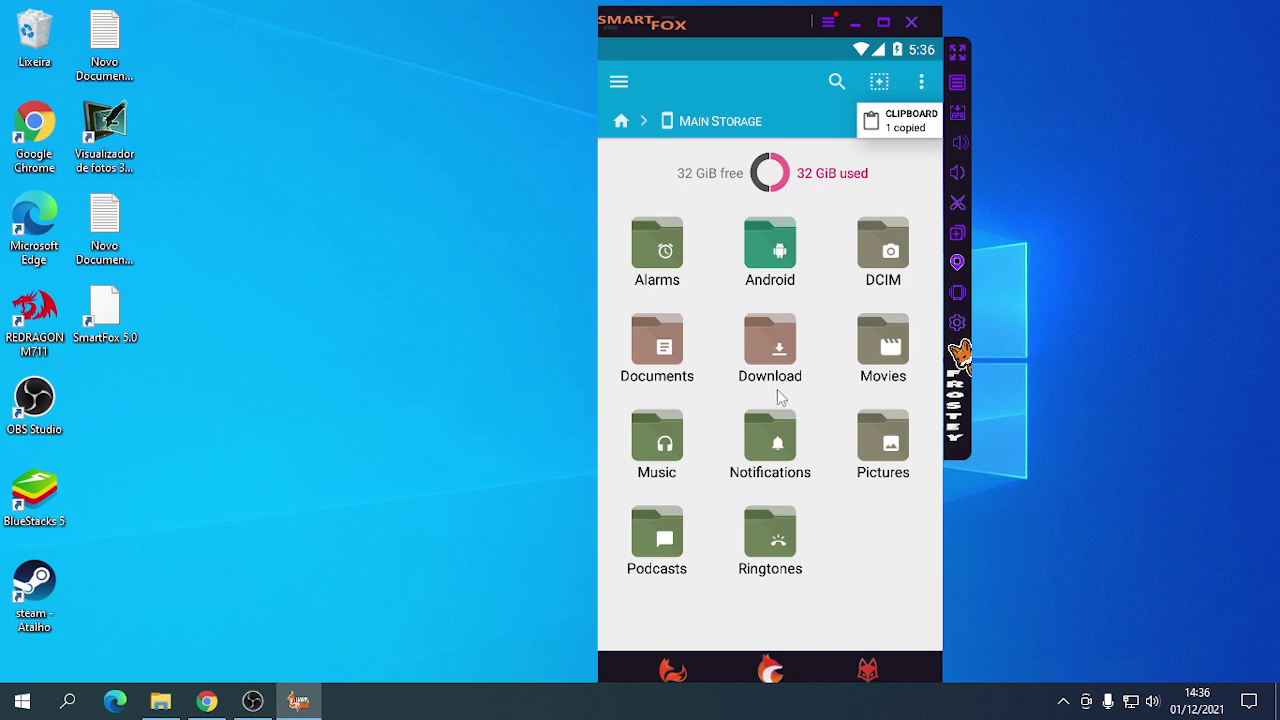
{"action": "left_click", "coordinate": [766, 275]}
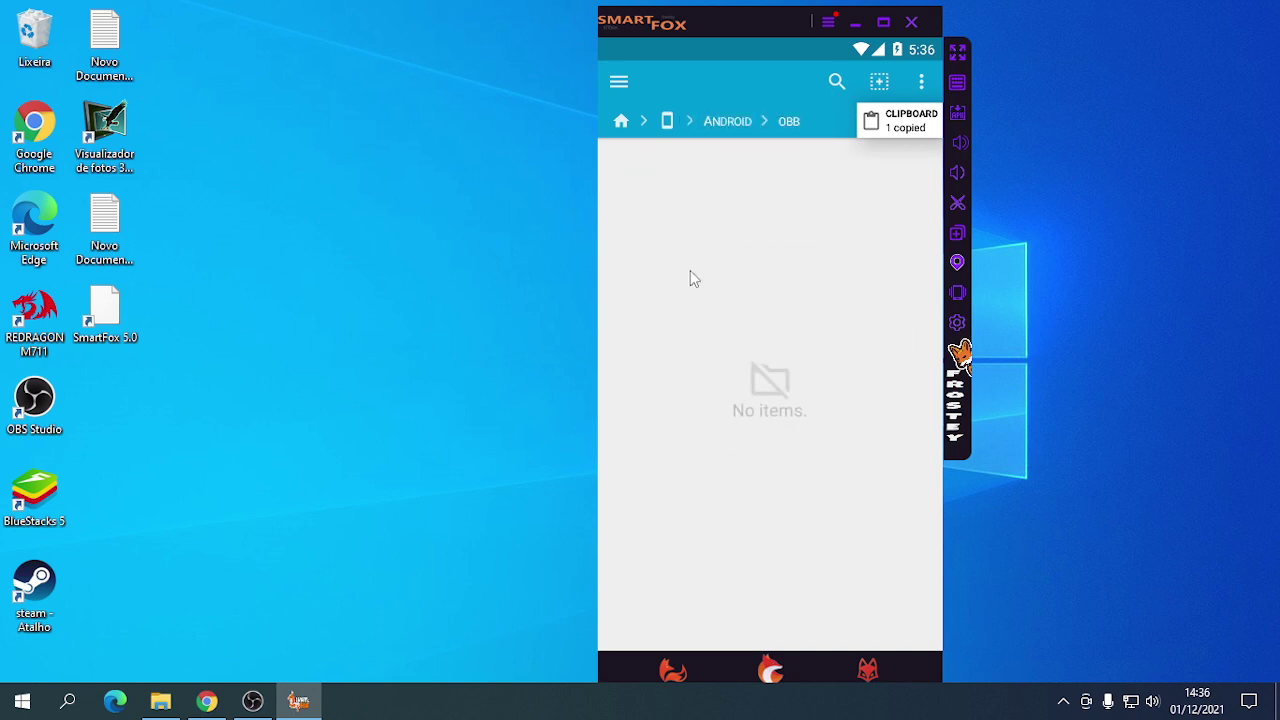
{"action": "left_click", "coordinate": [897, 122]}
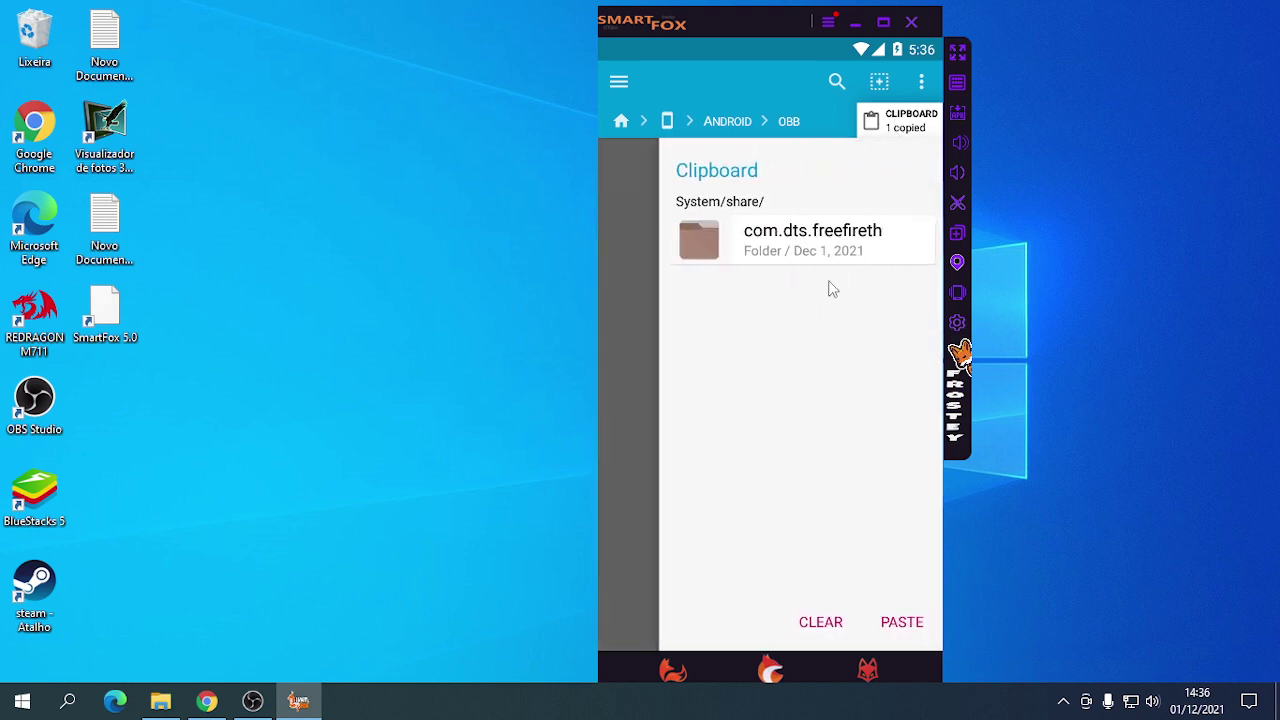
{"action": "left_click", "coordinate": [901, 620]}
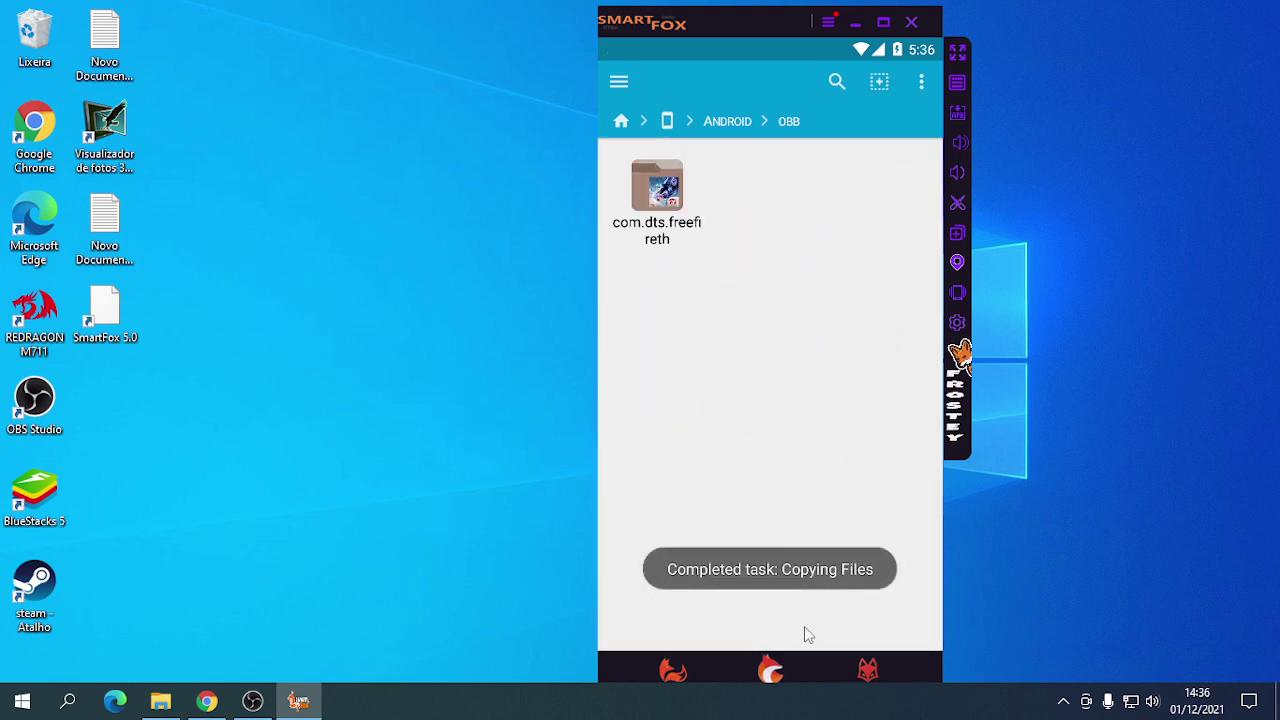
Leave FX for the emulator's home screen and close FX, Settings and Downloads from the recent apps.
{"action": "left_click", "coordinate": [674, 673]}
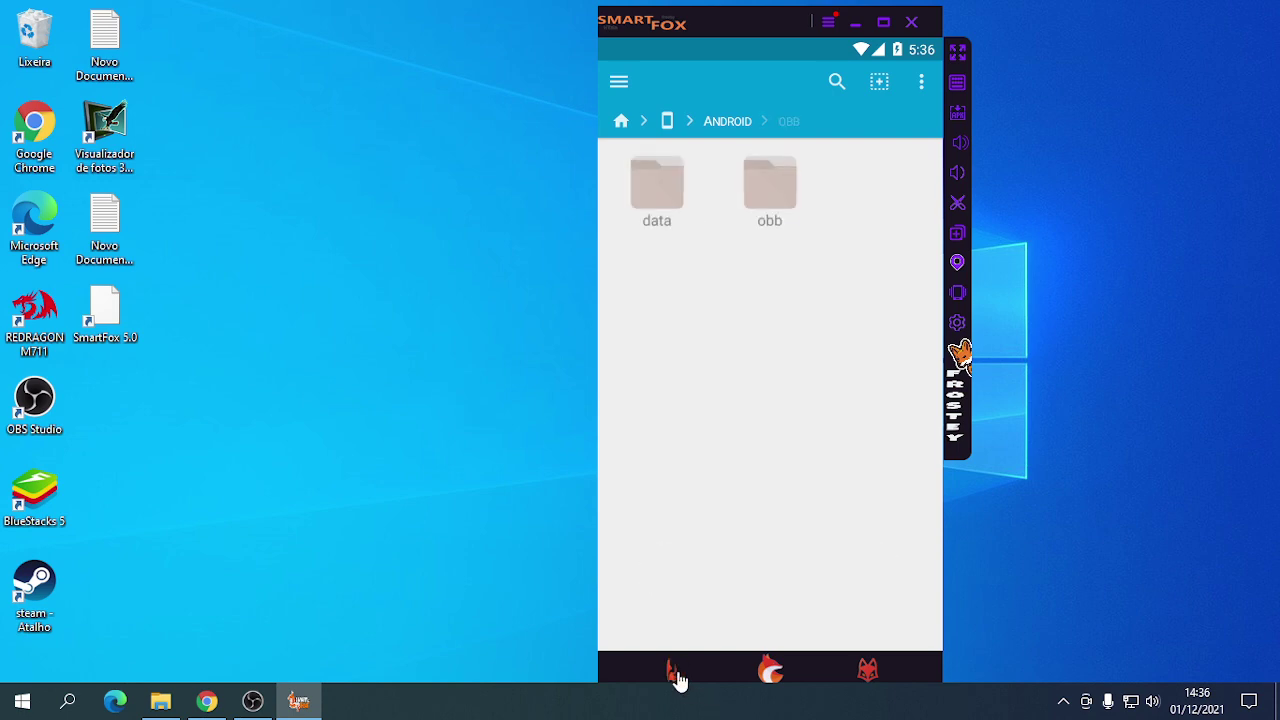
{"action": "left_click", "coordinate": [674, 673]}
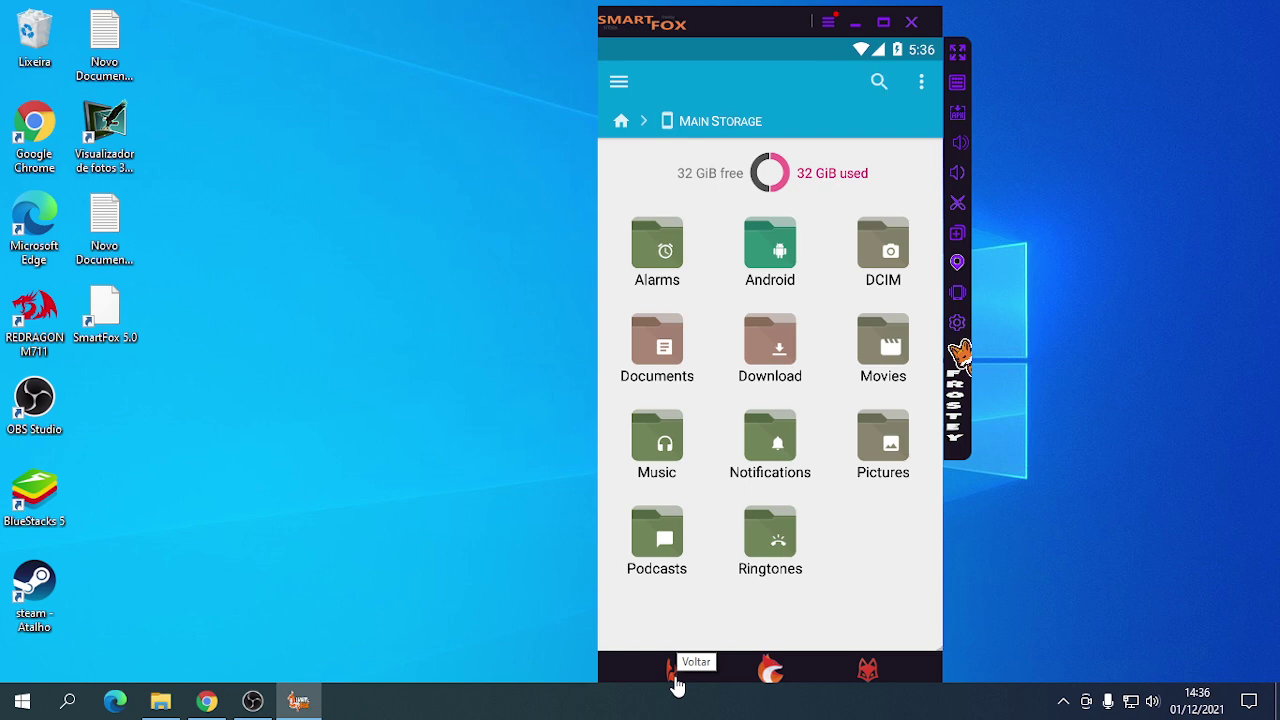
{"action": "left_click", "coordinate": [676, 683]}
{"action": "left_click", "coordinate": [766, 678]}
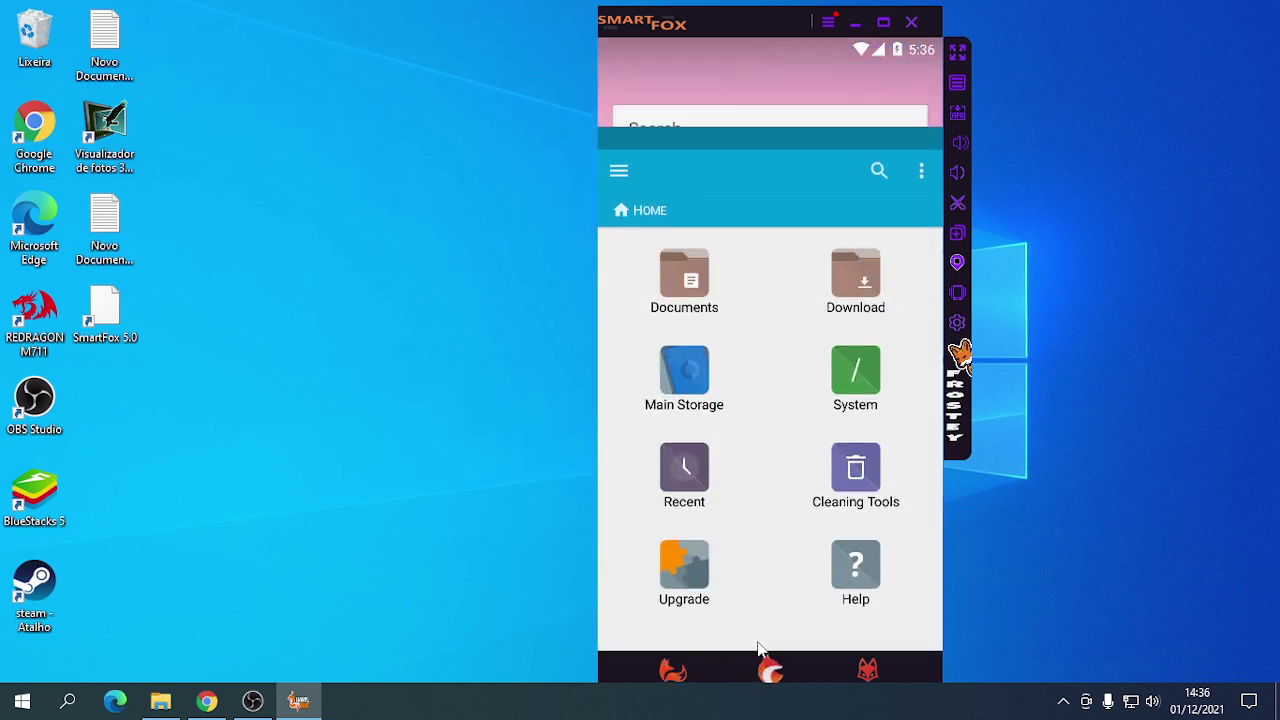
{"action": "left_click", "coordinate": [868, 674]}
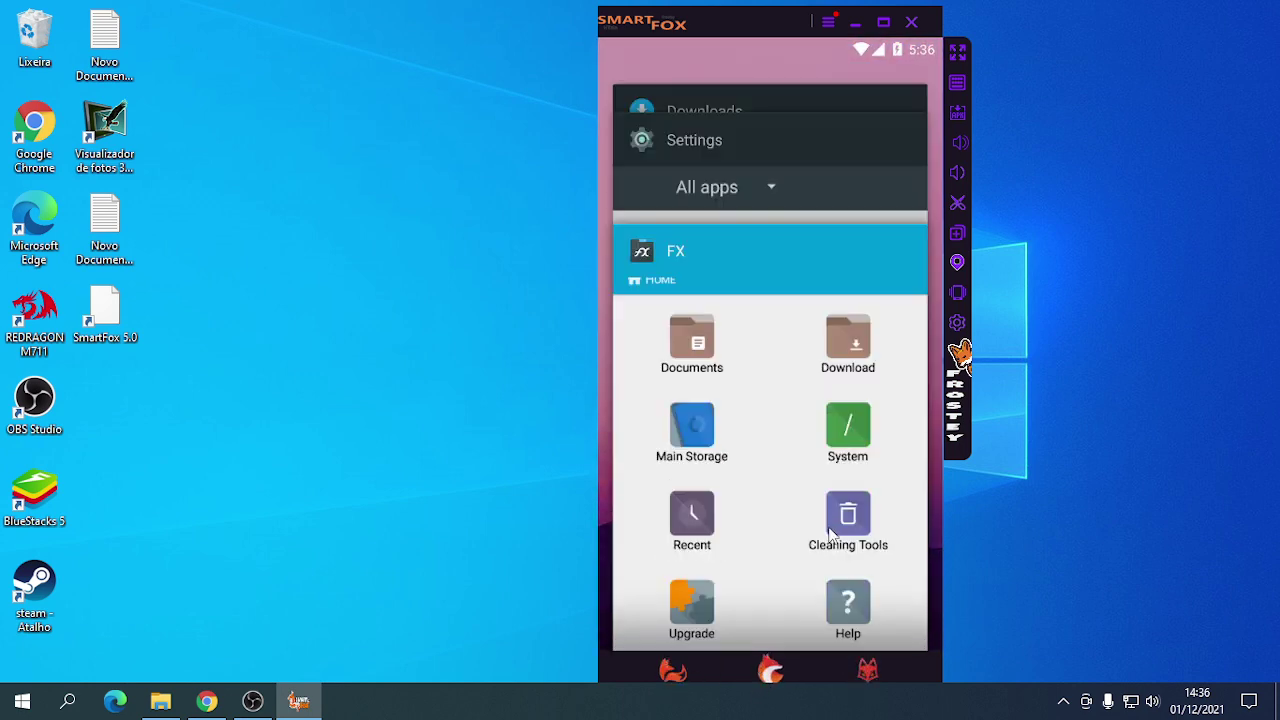
{"action": "left_click_drag", "start_coordinate": [797, 447], "coordinate": [410, 455]}
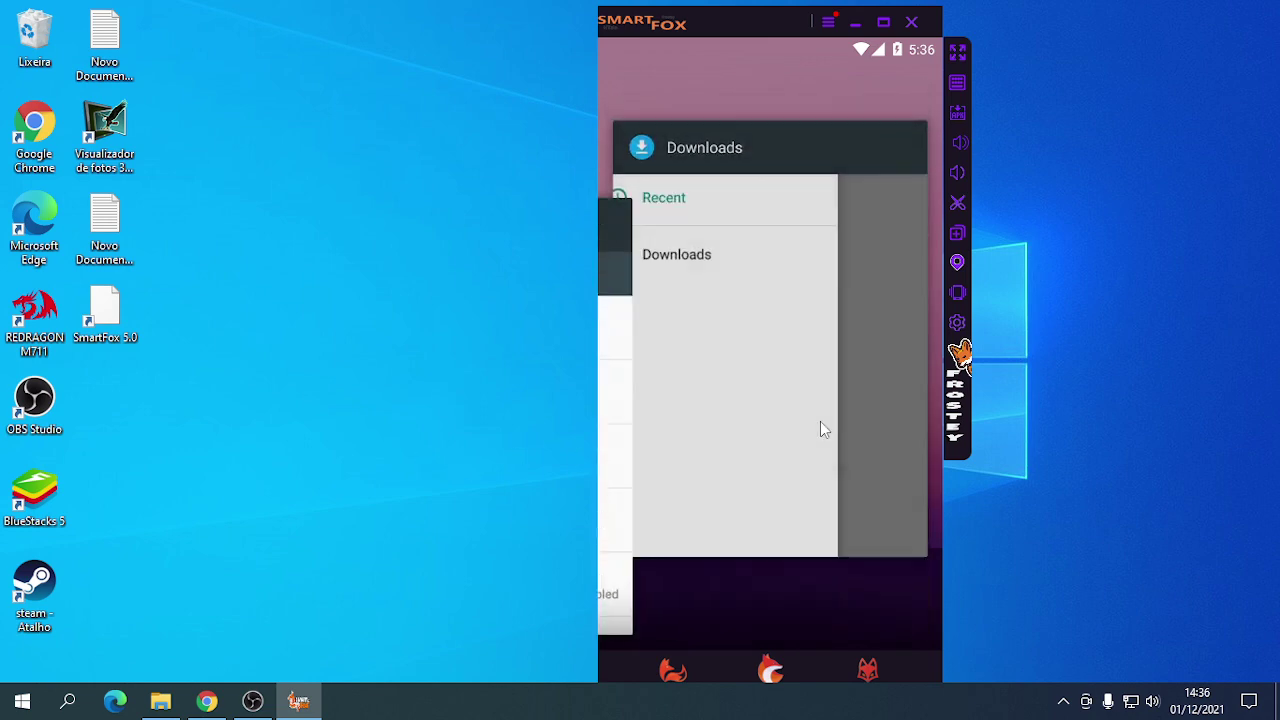
{"action": "left_click_drag", "start_coordinate": [820, 421], "coordinate": [588, 406]}
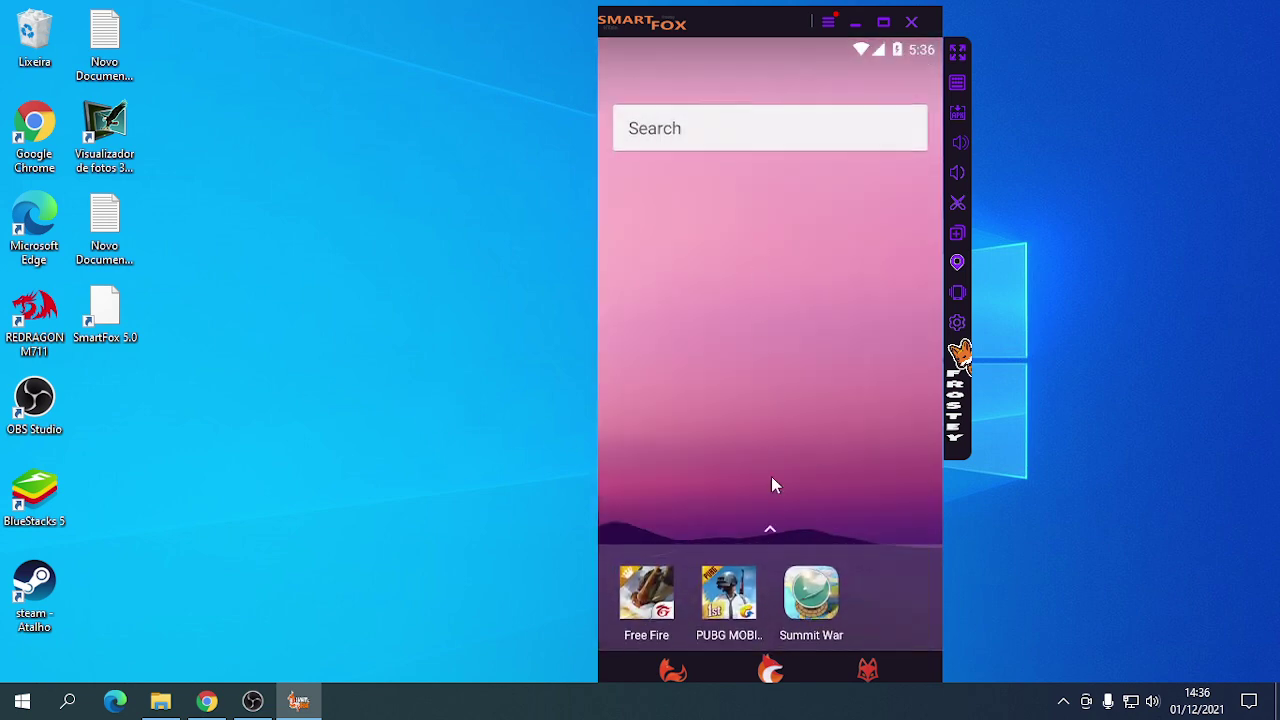
Open the account settings in the emulator's Settings app and start adding a Google account.
{"action": "left_click_drag", "start_coordinate": [771, 476], "coordinate": [757, 356]}
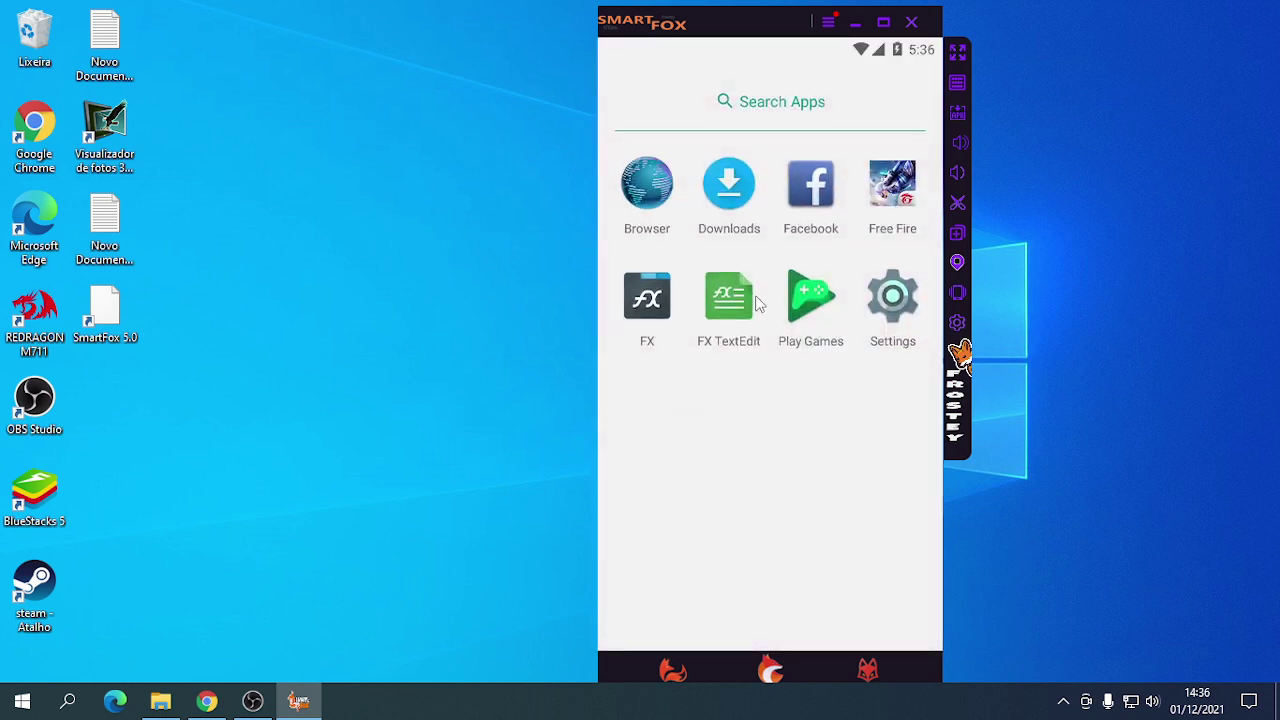
{"action": "left_click", "coordinate": [900, 308]}
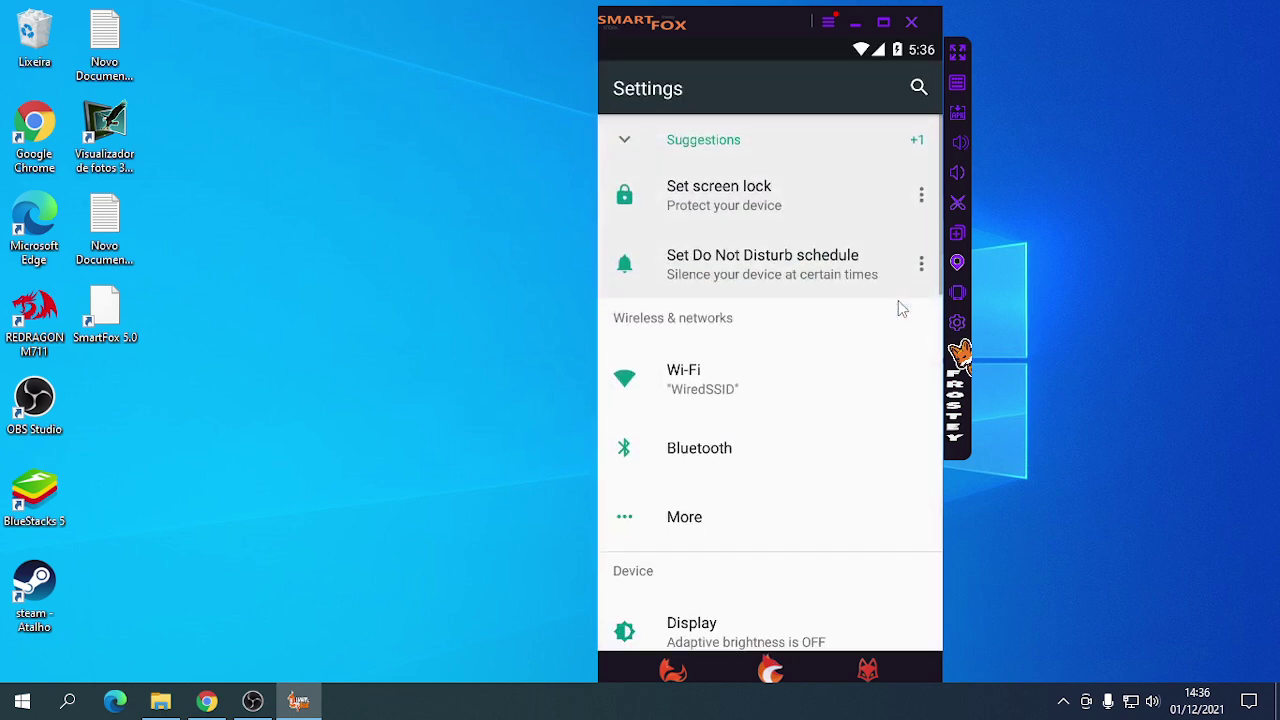
{"action": "left_click_drag", "start_coordinate": [814, 445], "coordinate": [791, 253]}
{"action": "left_click_drag", "start_coordinate": [800, 443], "coordinate": [794, 209]}
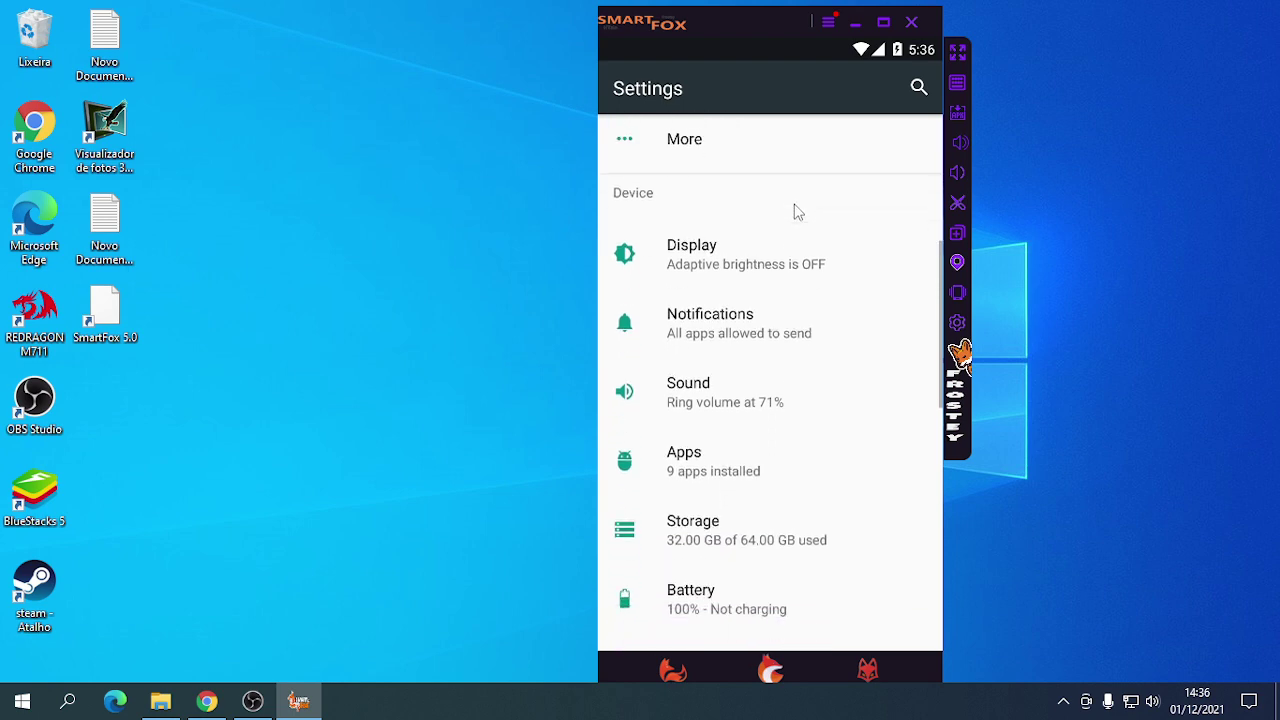
{"action": "left_click_drag", "start_coordinate": [783, 374], "coordinate": [764, 307]}
{"action": "left_click_drag", "start_coordinate": [749, 523], "coordinate": [771, 326]}
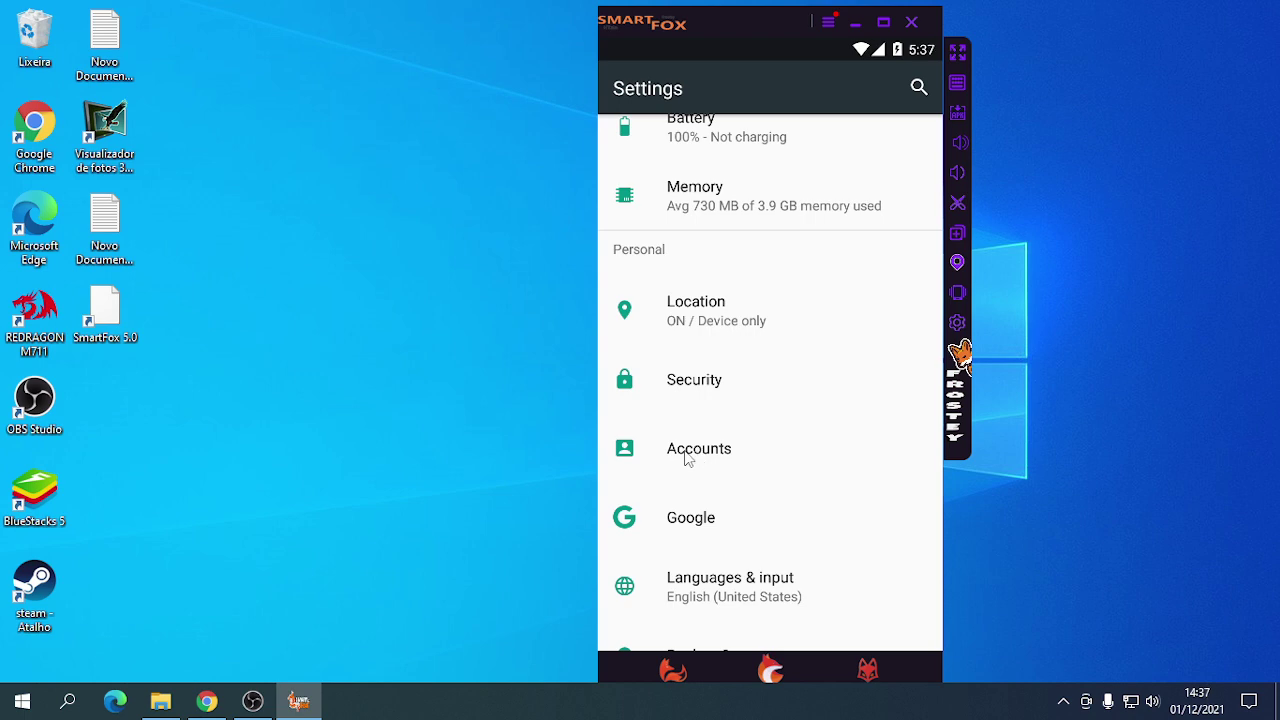
{"action": "left_click", "coordinate": [687, 458]}
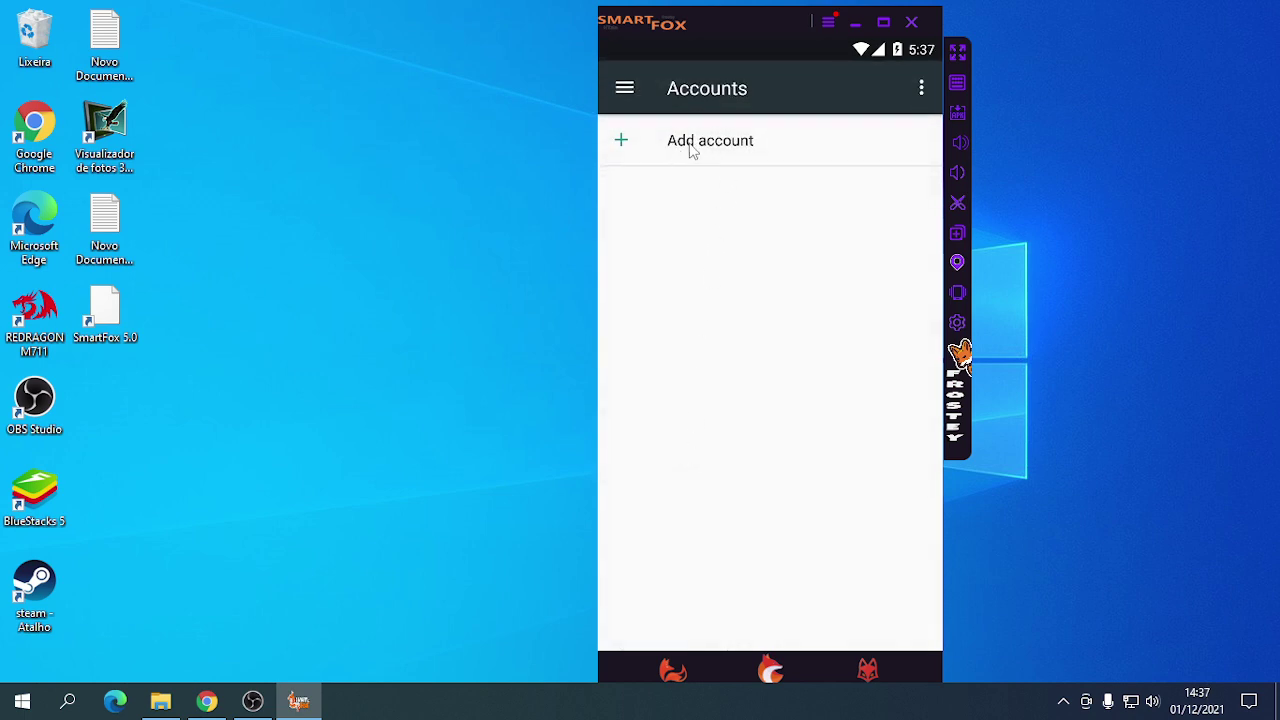
{"action": "left_click", "coordinate": [690, 150]}
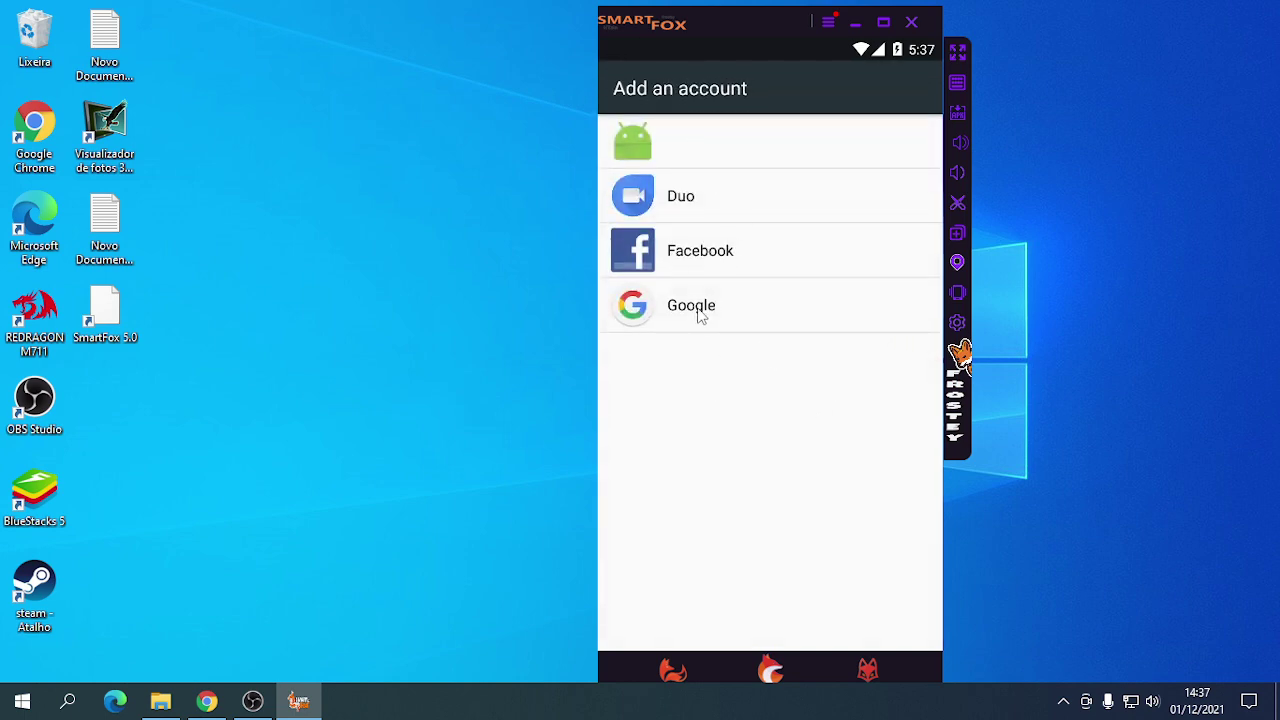
{"action": "left_click", "coordinate": [699, 314]}
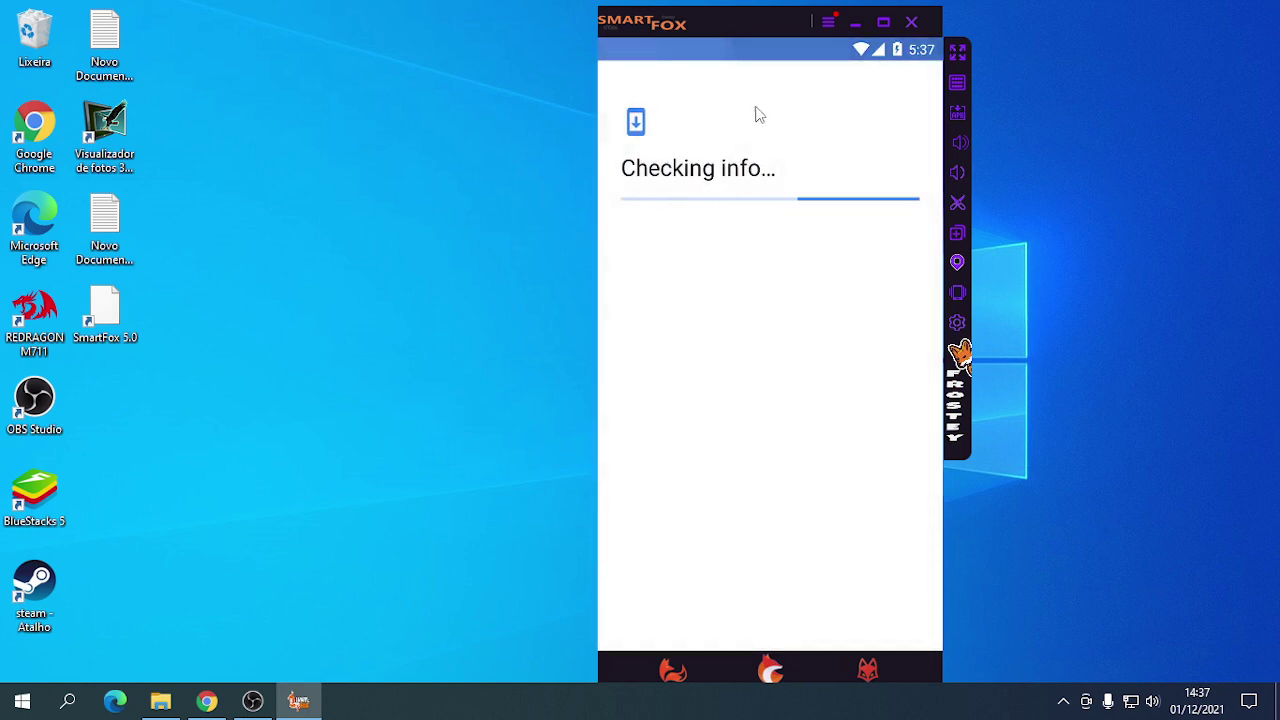
Move the emulator window aside and agree to the Google Services terms to finish adding the account.
{"action": "left_click_drag", "start_coordinate": [744, 30], "coordinate": [295, 64]}
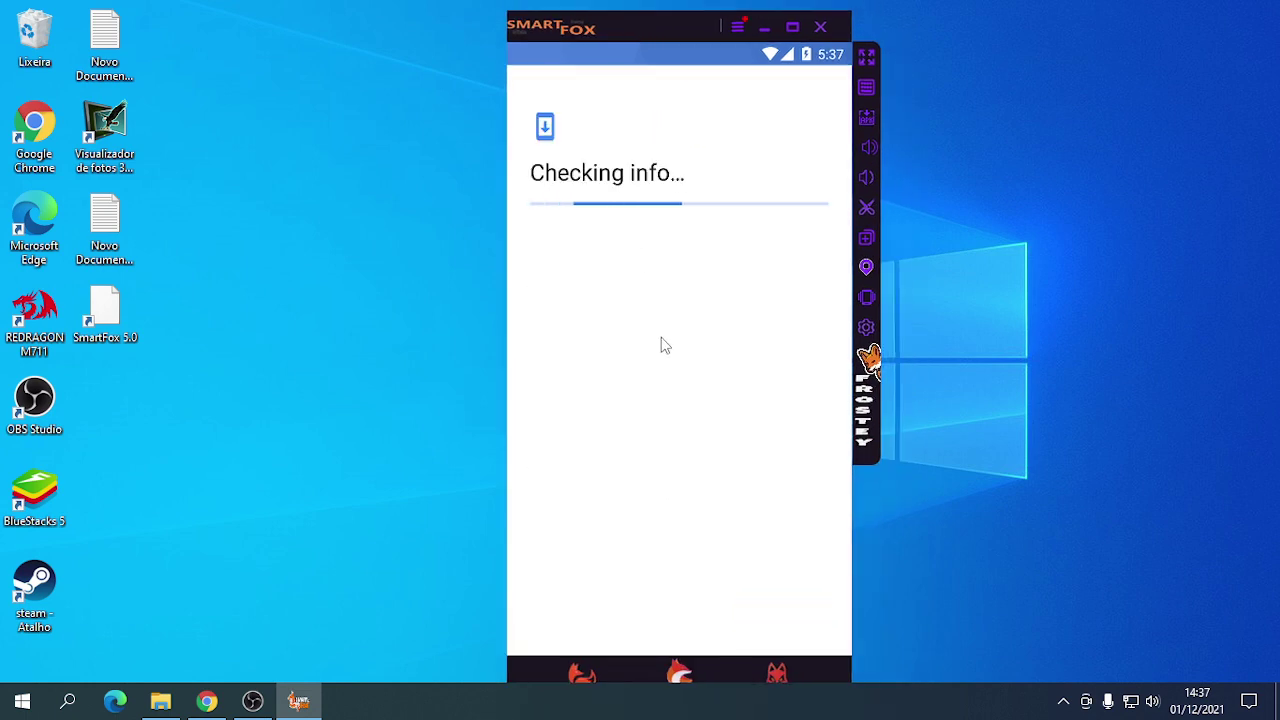
{"action": "left_click", "coordinate": [797, 628]}
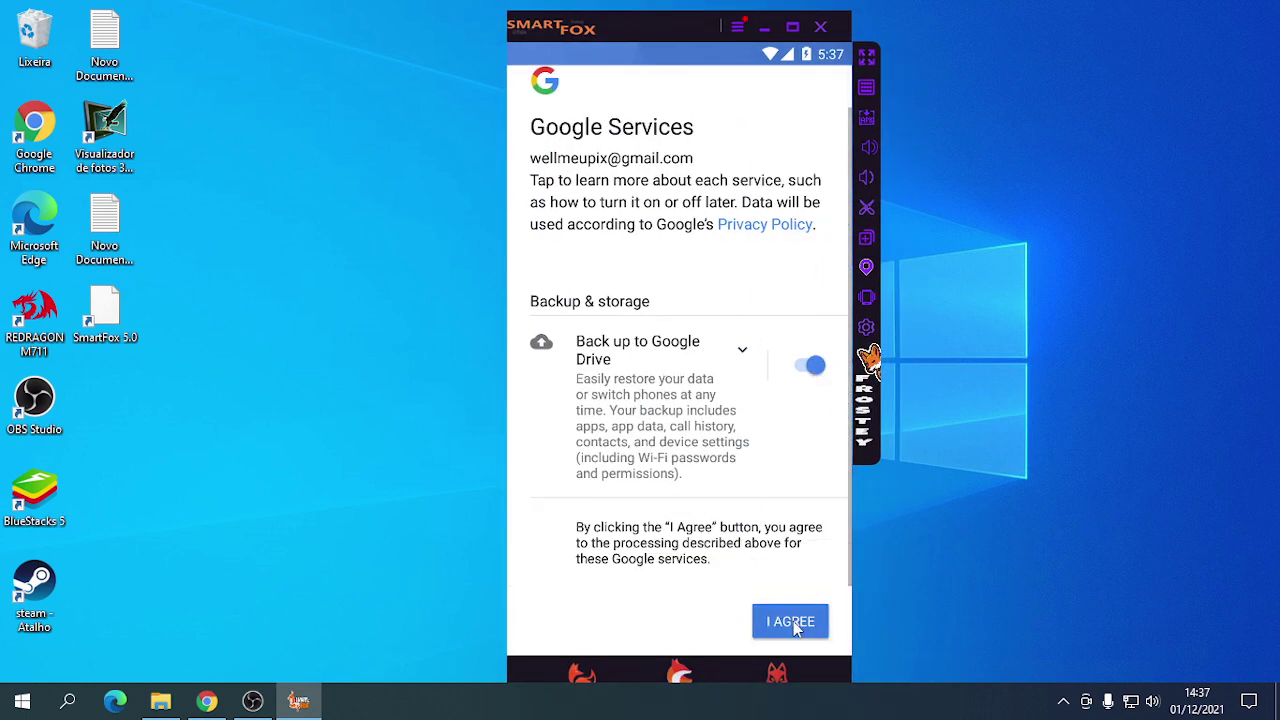
{"action": "left_click", "coordinate": [792, 624]}
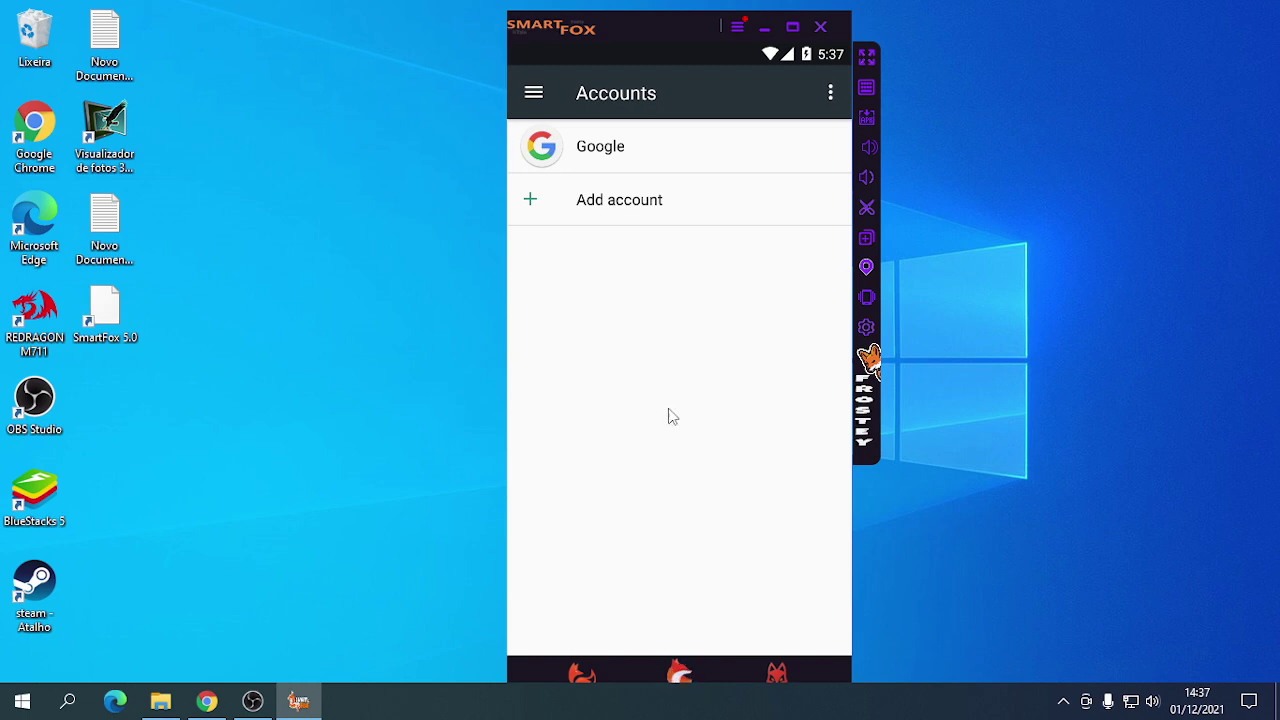
View the Facebook app's login screen and return to the emulator's app list.
{"action": "left_click_drag", "start_coordinate": [675, 534], "coordinate": [675, 336]}
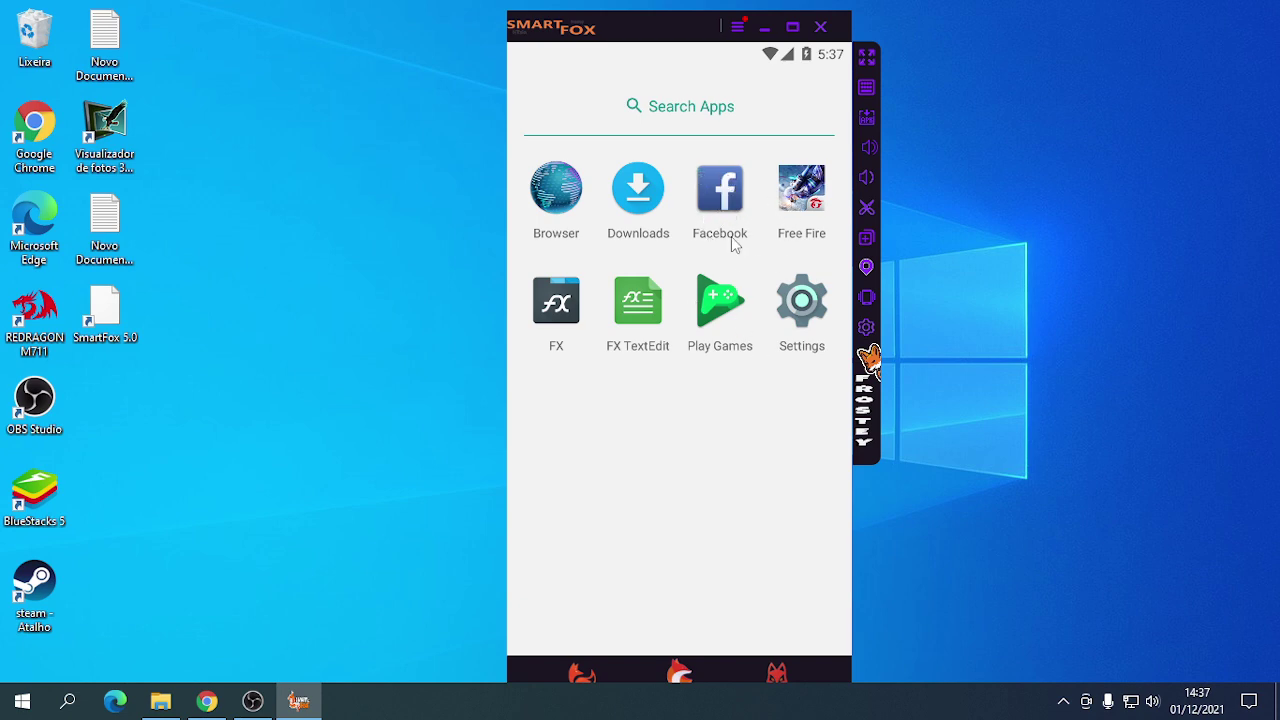
{"action": "left_click", "coordinate": [720, 198]}
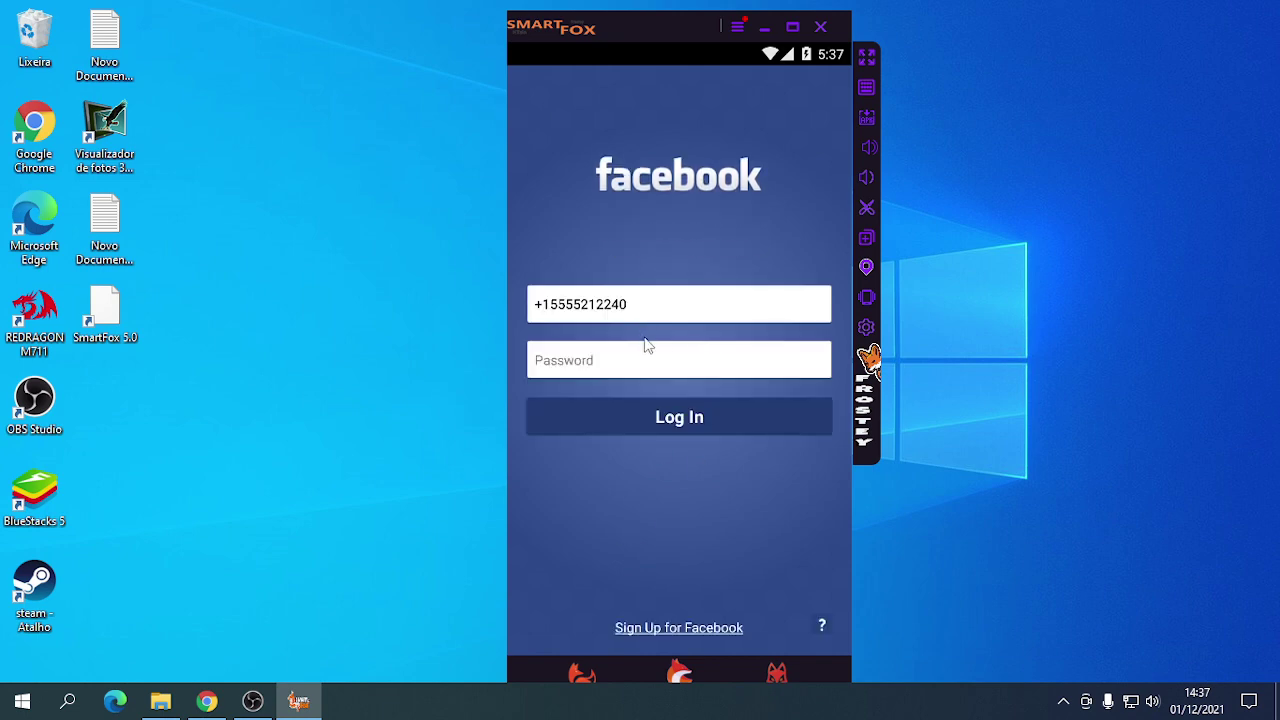
{"action": "left_click", "coordinate": [584, 676]}
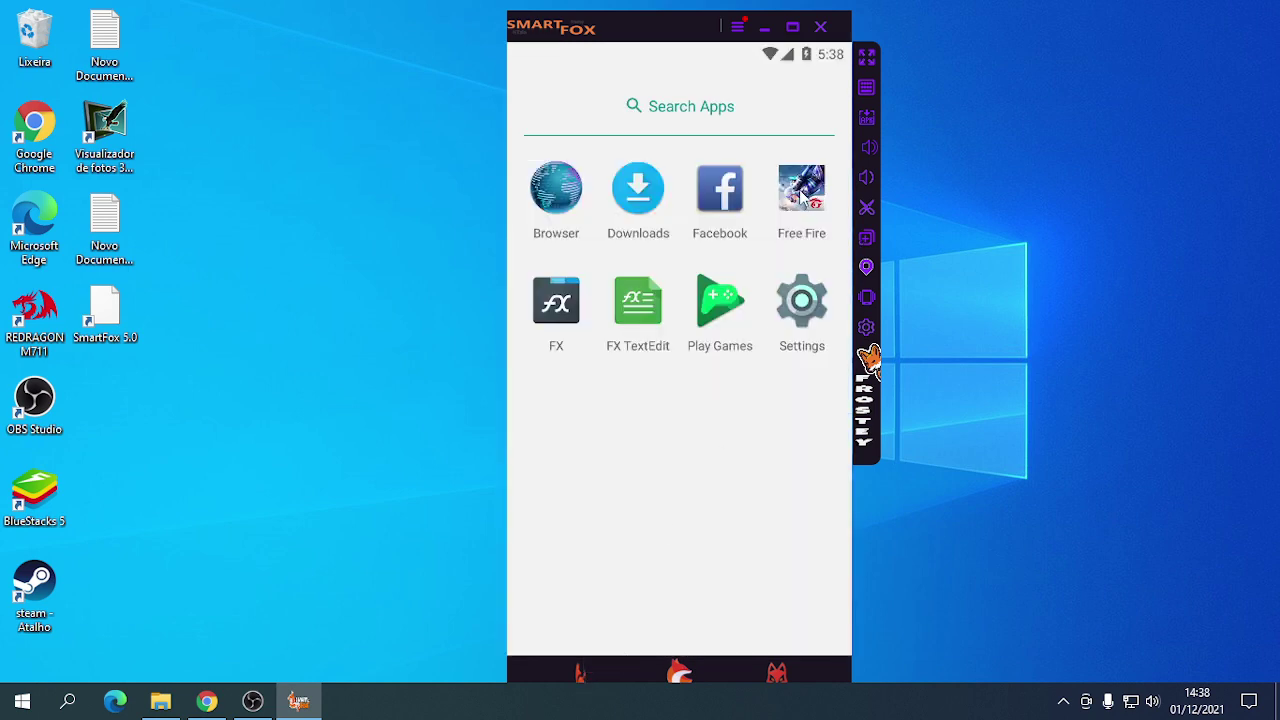
Launch Free Fire with its key guide window disabled for next time and allow access to photos, media and files.
{"action": "left_click", "coordinate": [801, 196]}
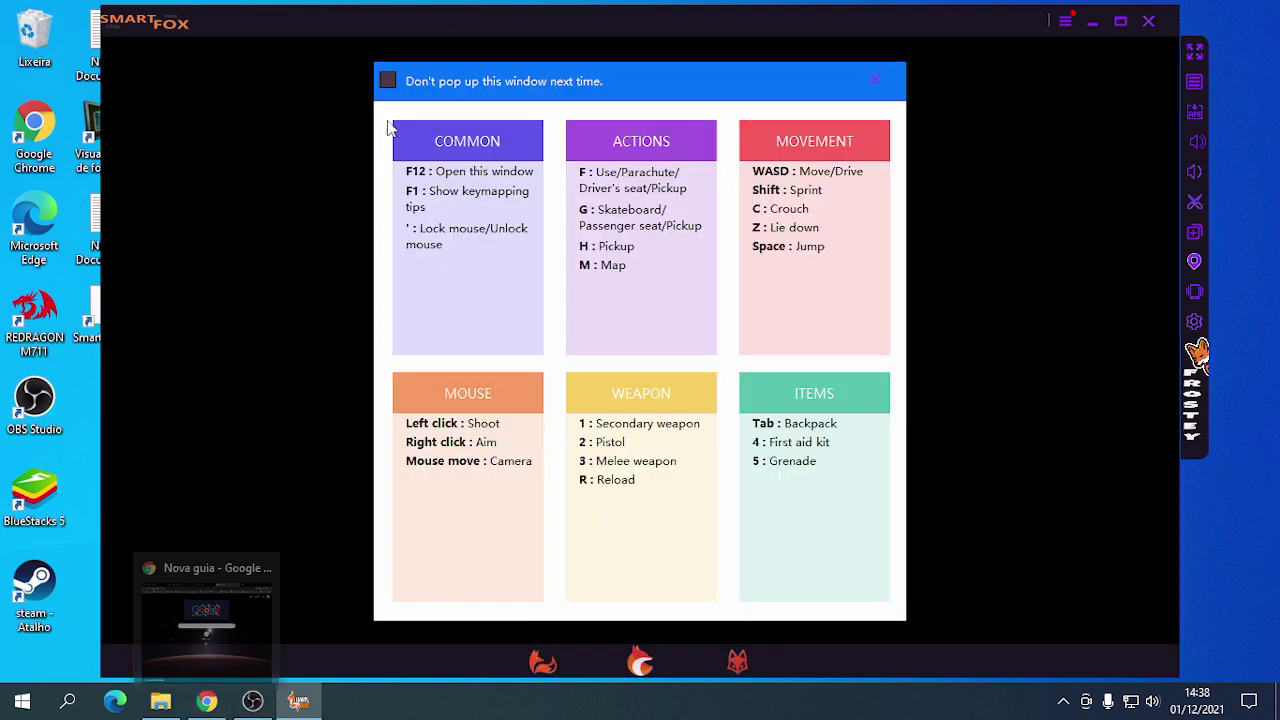
{"action": "left_click", "coordinate": [388, 81]}
{"action": "left_click", "coordinate": [877, 81]}
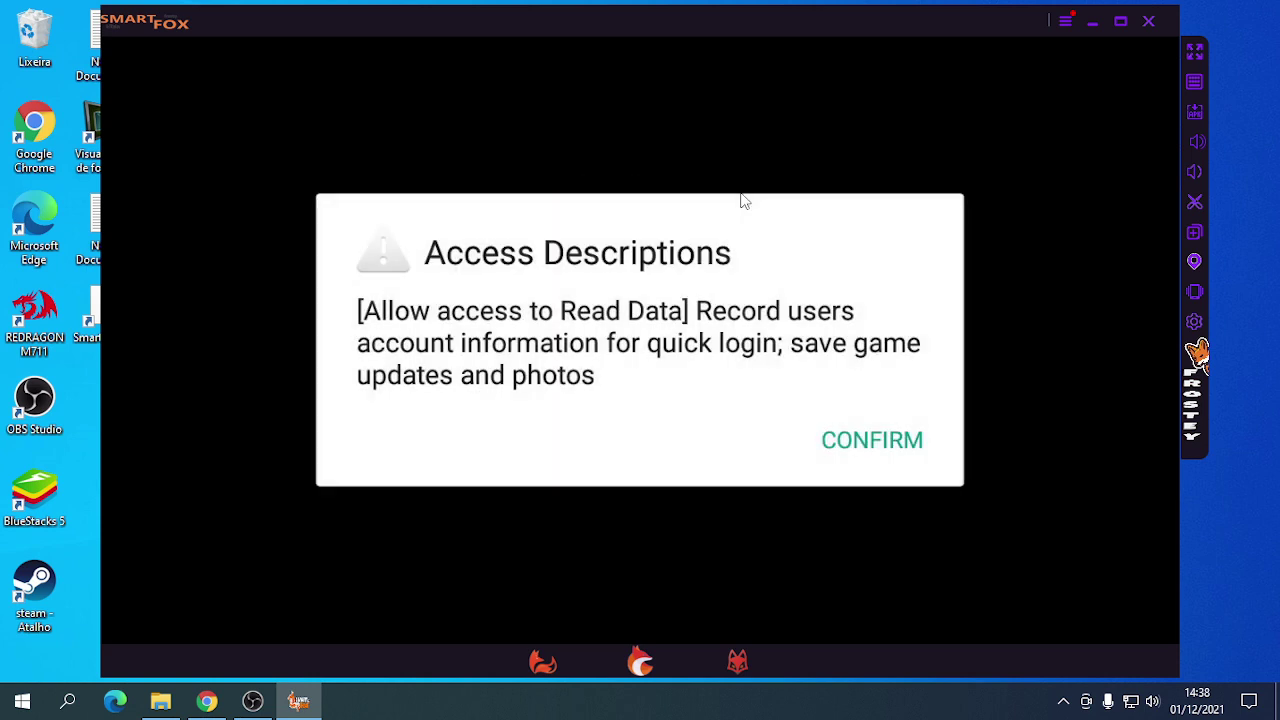
{"action": "left_click", "coordinate": [857, 449]}
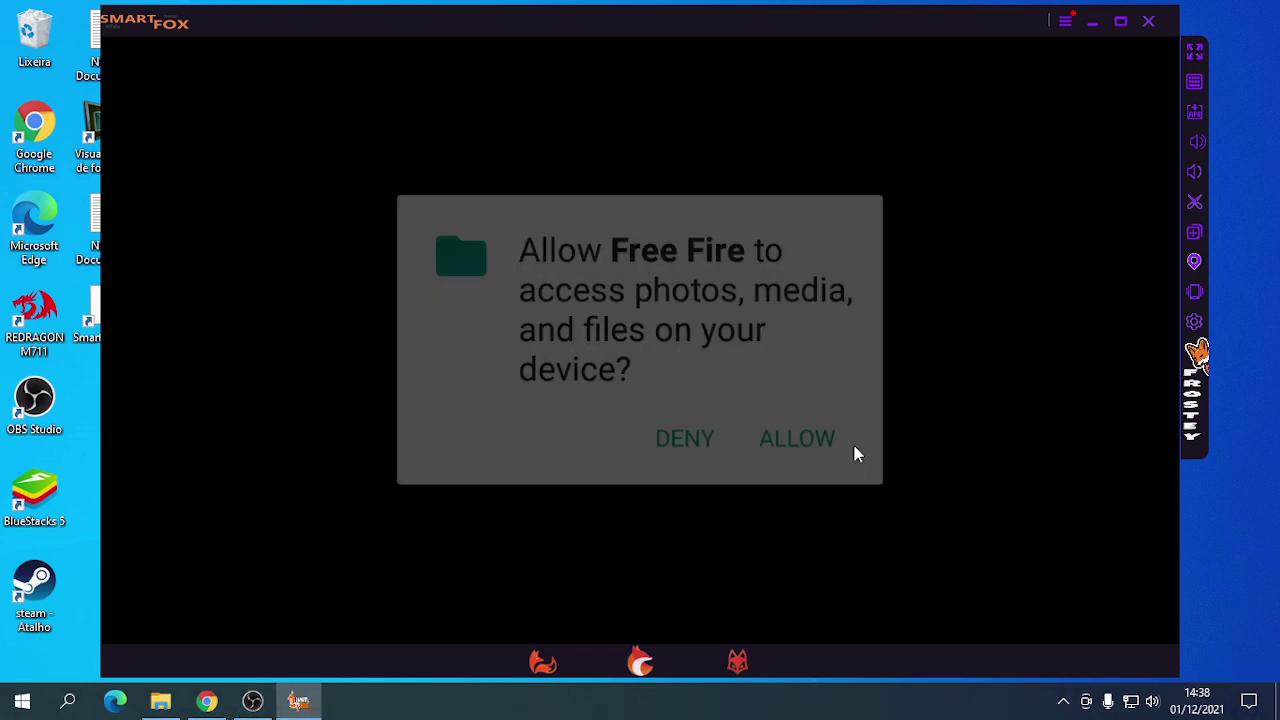
{"action": "left_click", "coordinate": [799, 440]}
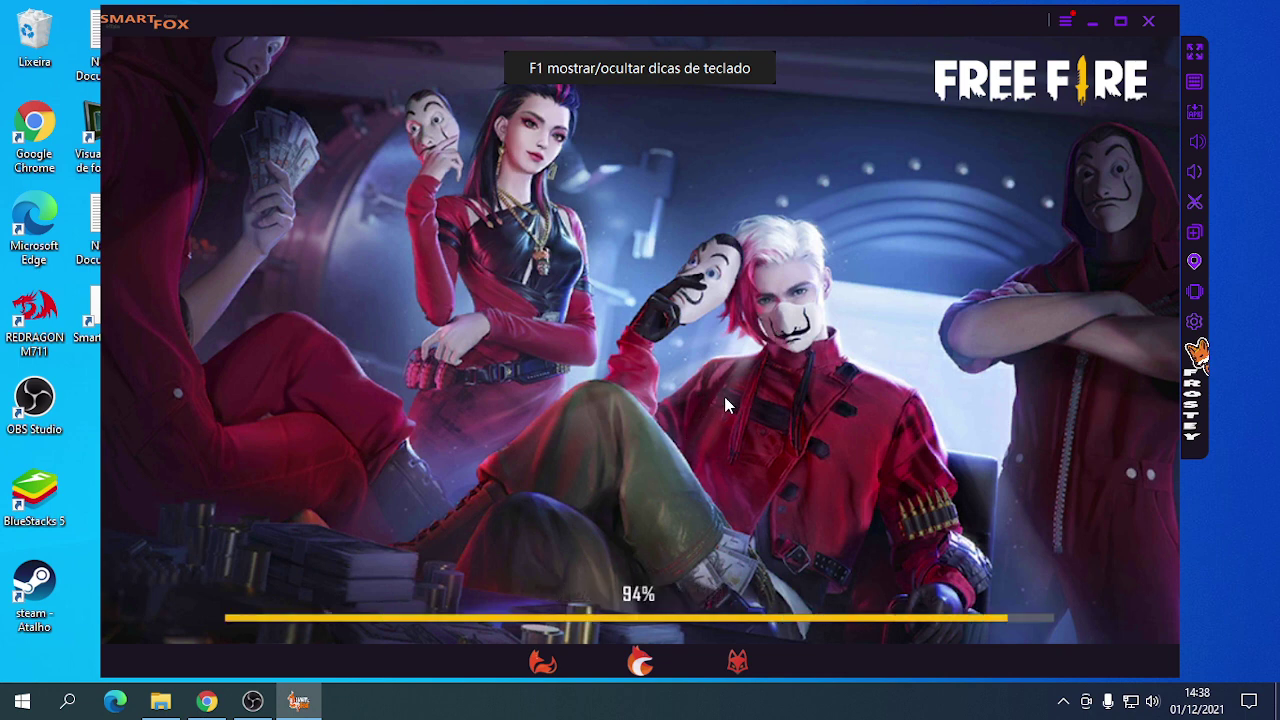
Lower the emulator's media volume to near its minimum.
{"action": "left_click", "coordinate": [1197, 174]}
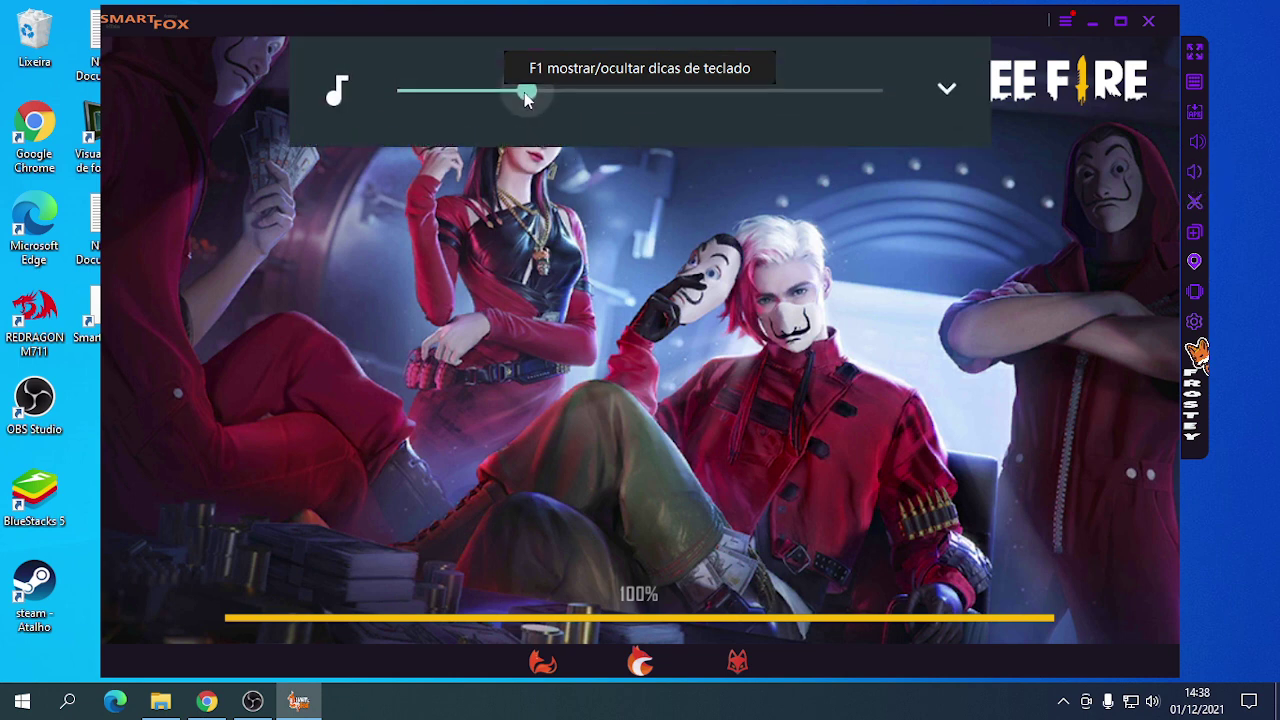
{"action": "left_click_drag", "start_coordinate": [466, 97], "coordinate": [417, 108]}
{"action": "left_click", "coordinate": [349, 220]}
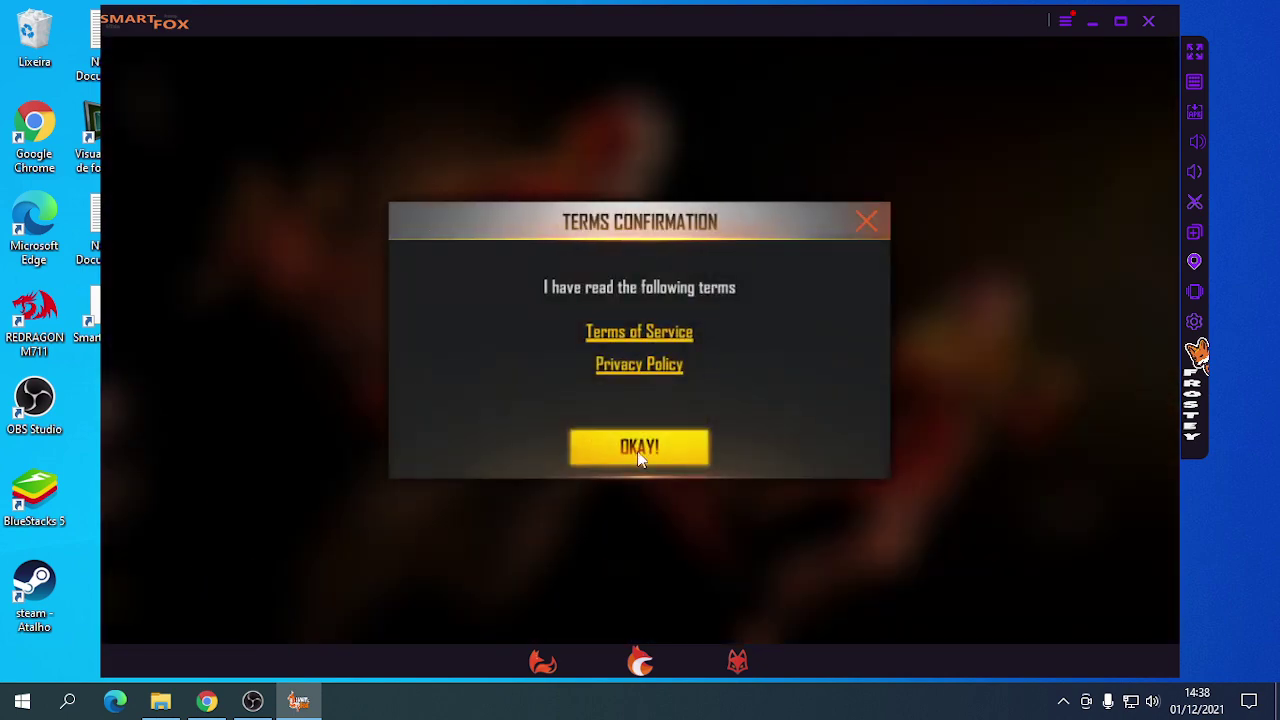
Accept Free Fire's terms and sign in with Google to enter the game lobby.
{"action": "left_click", "coordinate": [640, 448]}
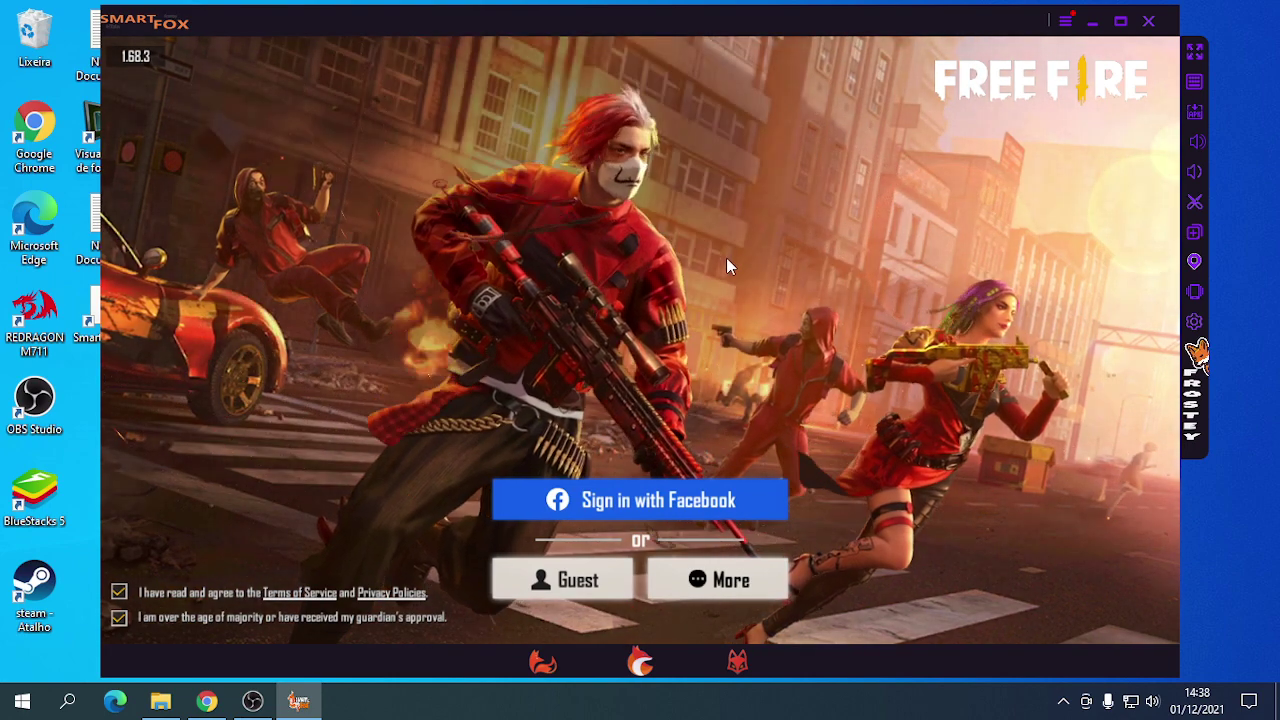
{"action": "left_click", "coordinate": [255, 703]}
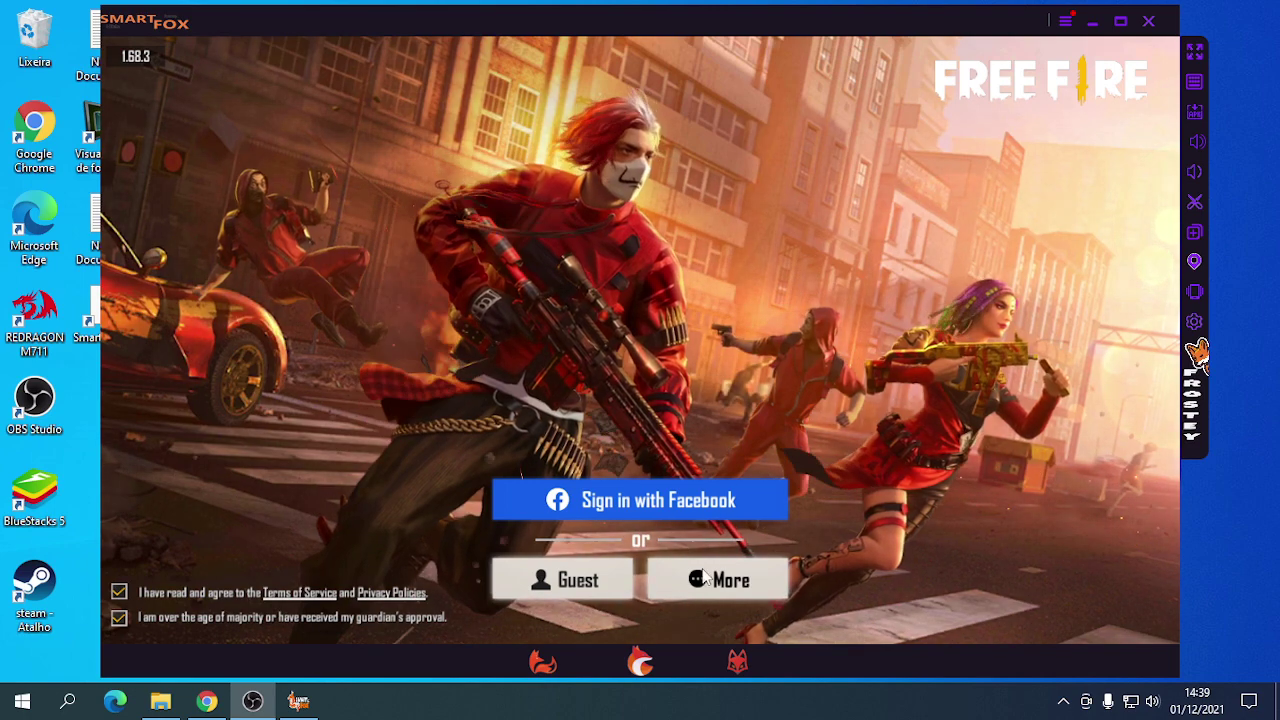
{"action": "left_click", "coordinate": [733, 582]}
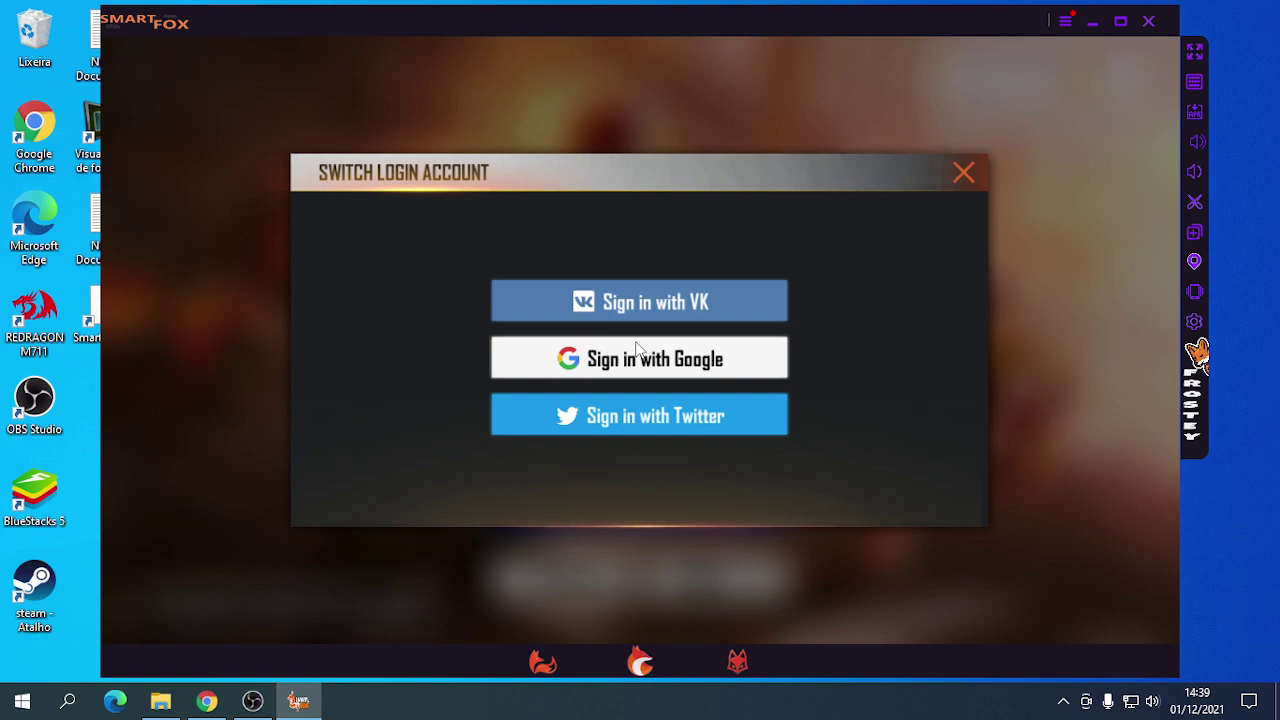
{"action": "left_click", "coordinate": [637, 347]}
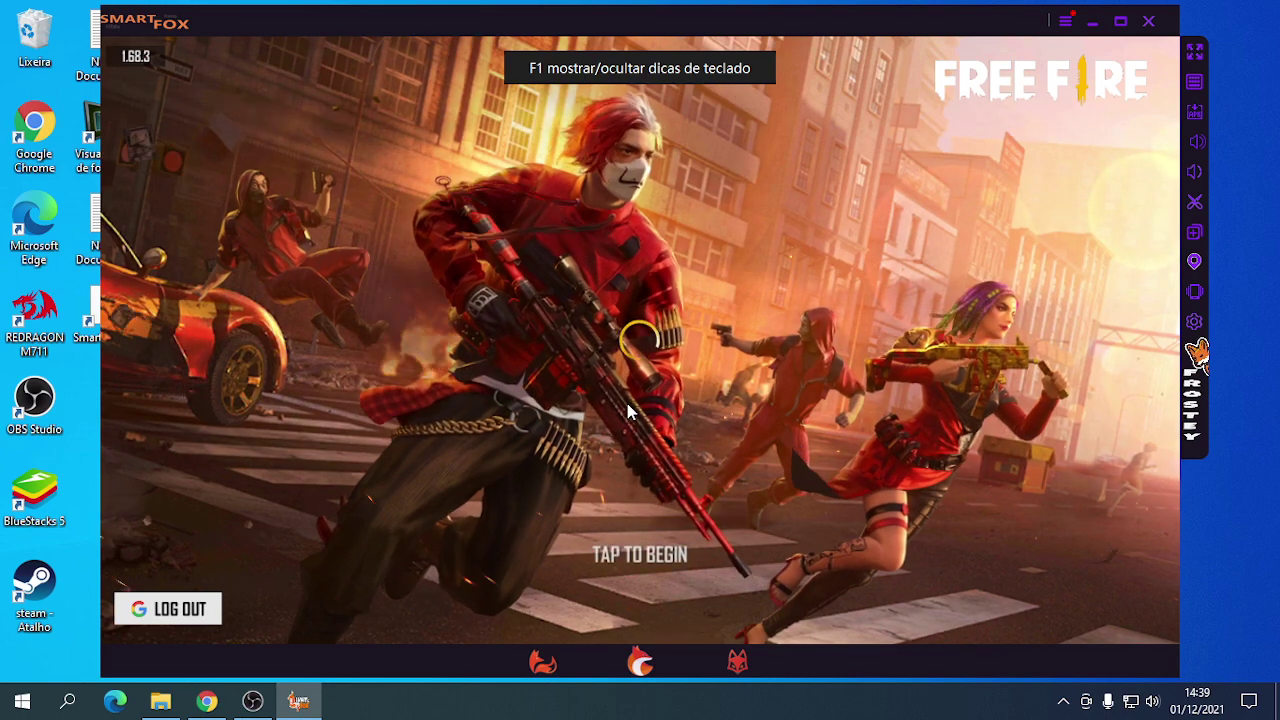
{"action": "left_click", "coordinate": [628, 410]}
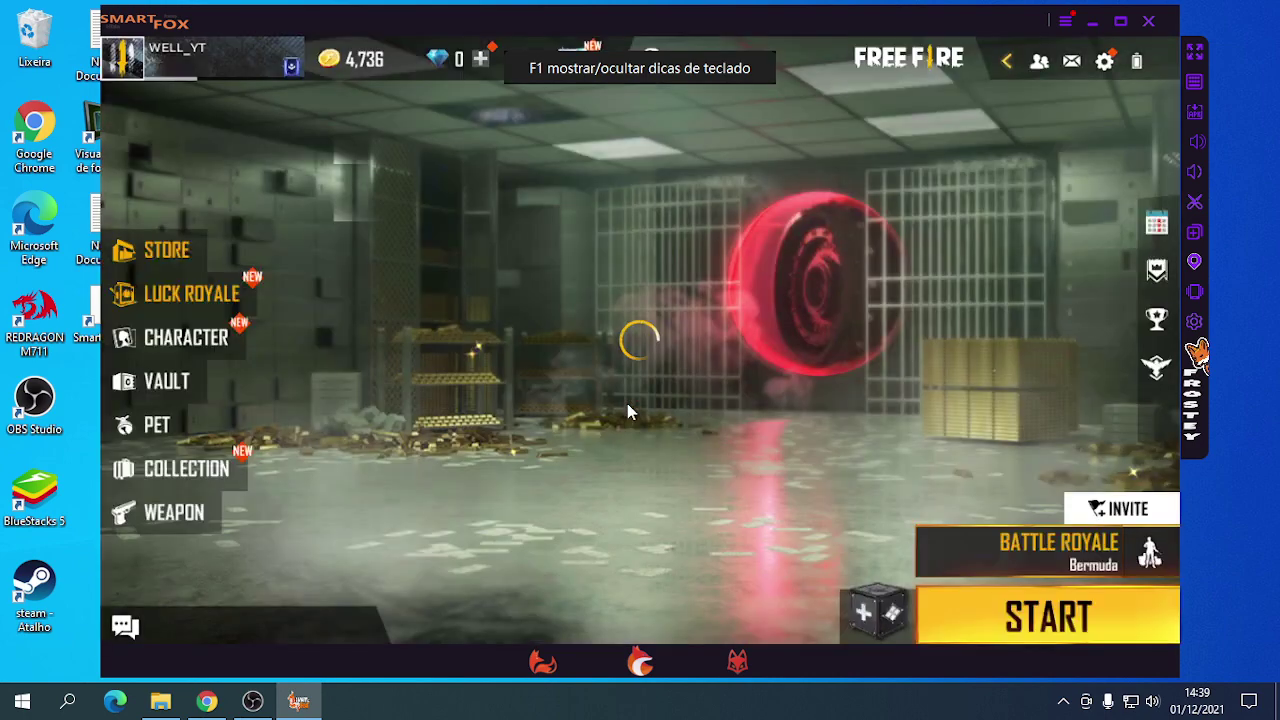